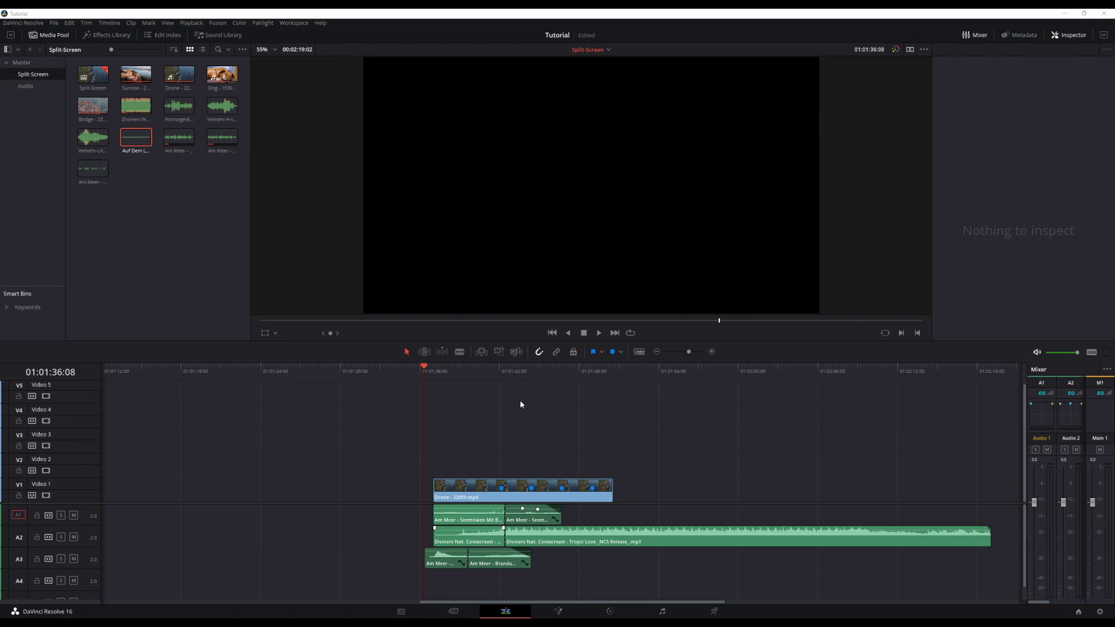
- Play the lighthouse drone clip from its start, then scrub the playhead back to its first frame
left_click(433, 371)
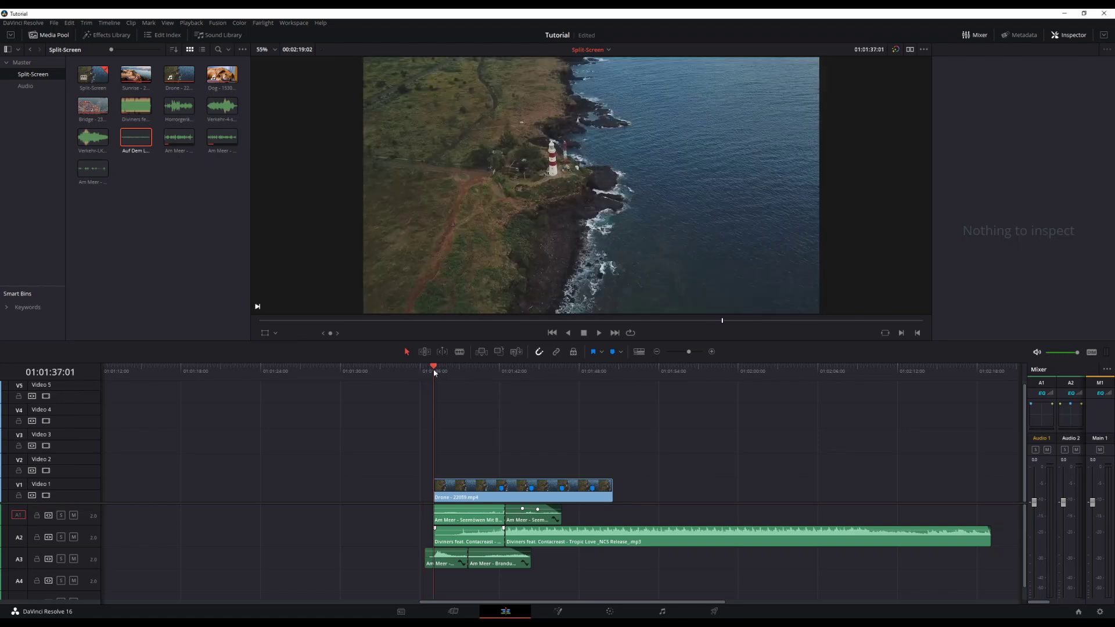
left_click(426, 368)
key("space")
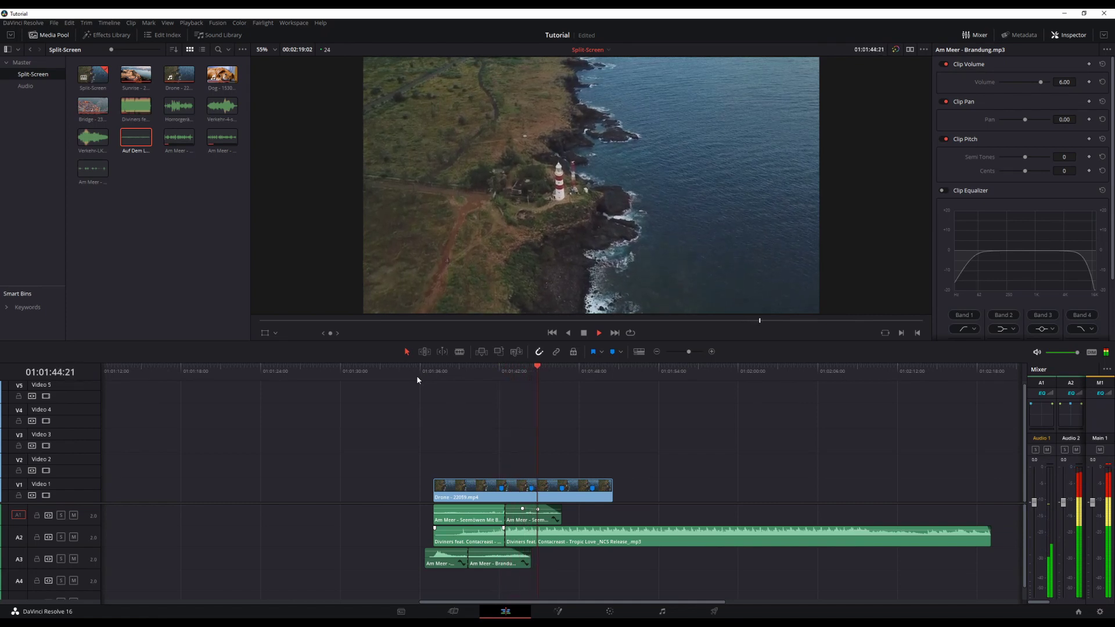
left_click(541, 420)
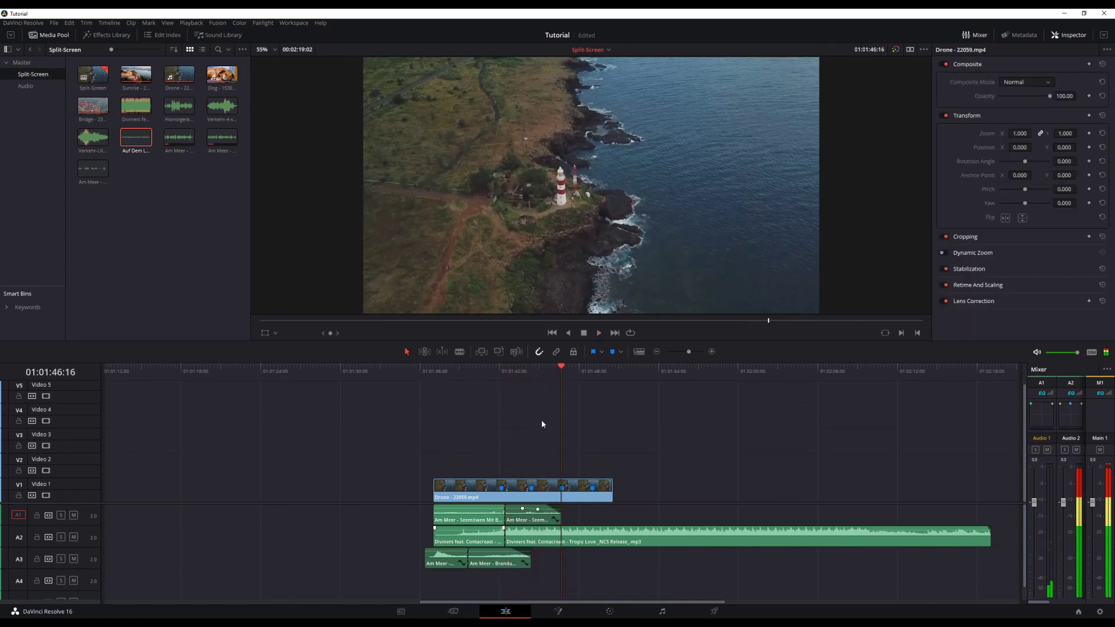
left_click_drag(431, 370, 434, 372)
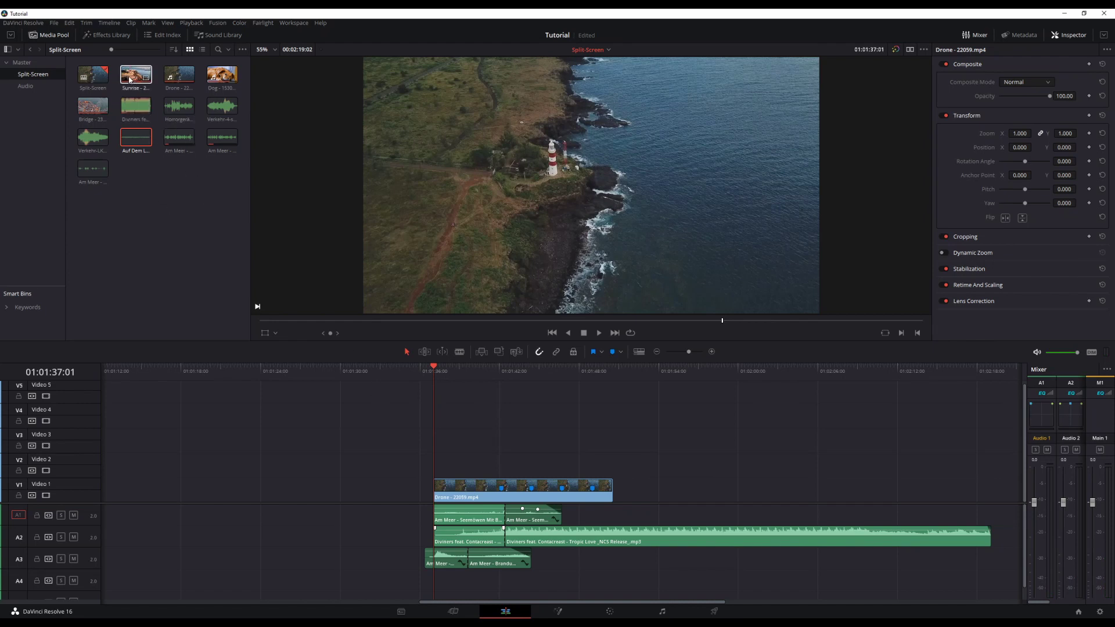
- Drop Sunrise - 22609.mp4 onto Video 2 partway over the drone clip and play the overlap
left_click_drag(129, 80, 522, 468)
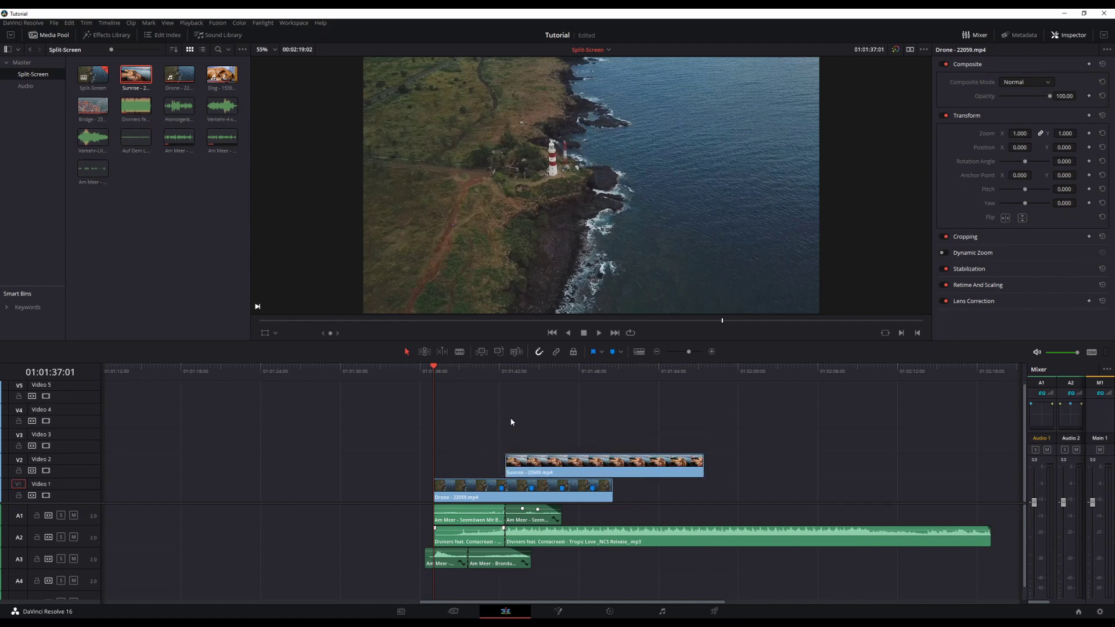
left_click(510, 373)
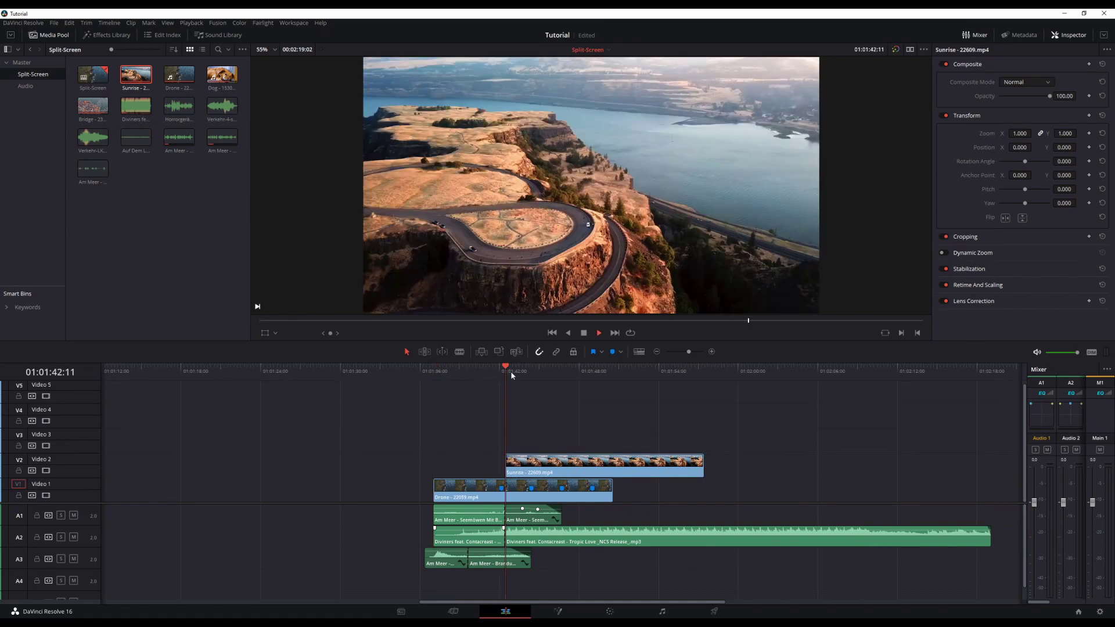
key("space")
key("space")
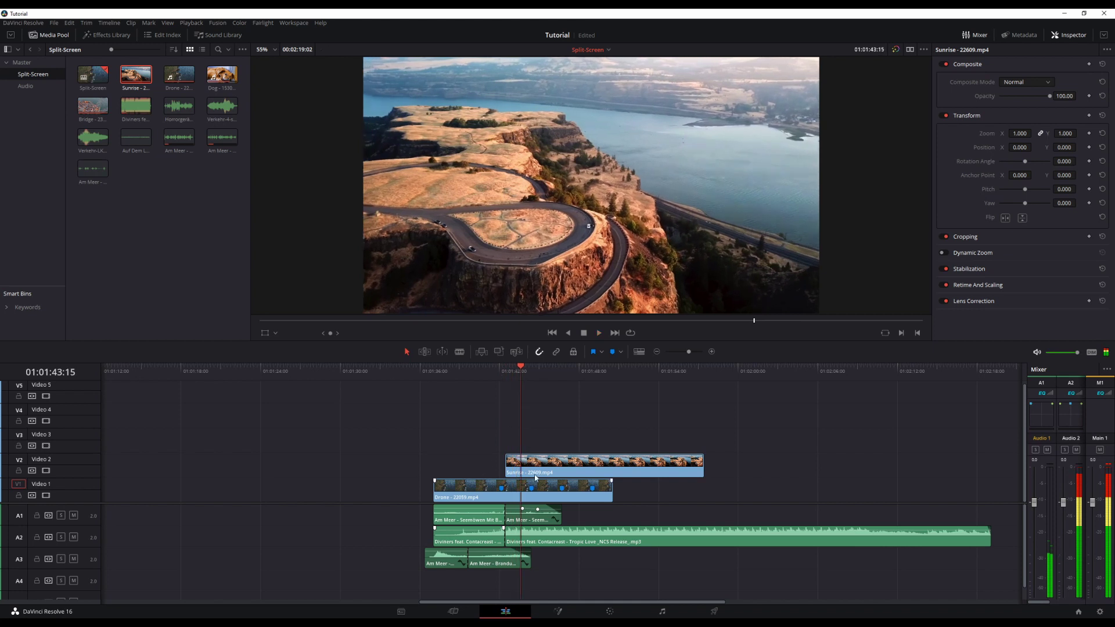
- Replay the cut from drone to sunrise, then select the Sunrise clip with the playhead on Marker 1
left_click(493, 373)
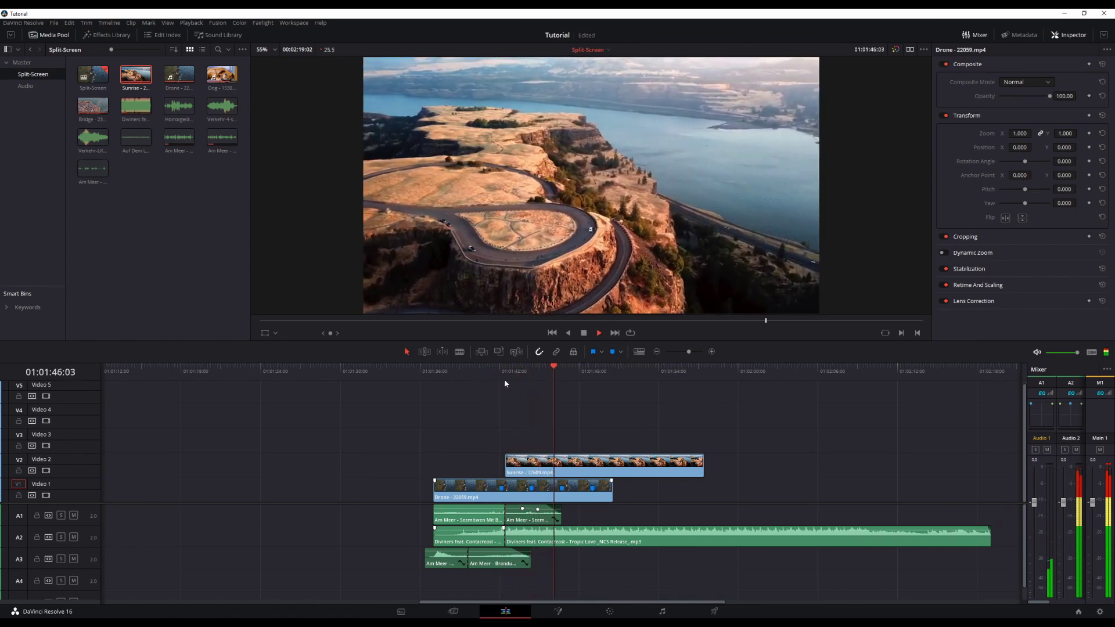
left_click(491, 371)
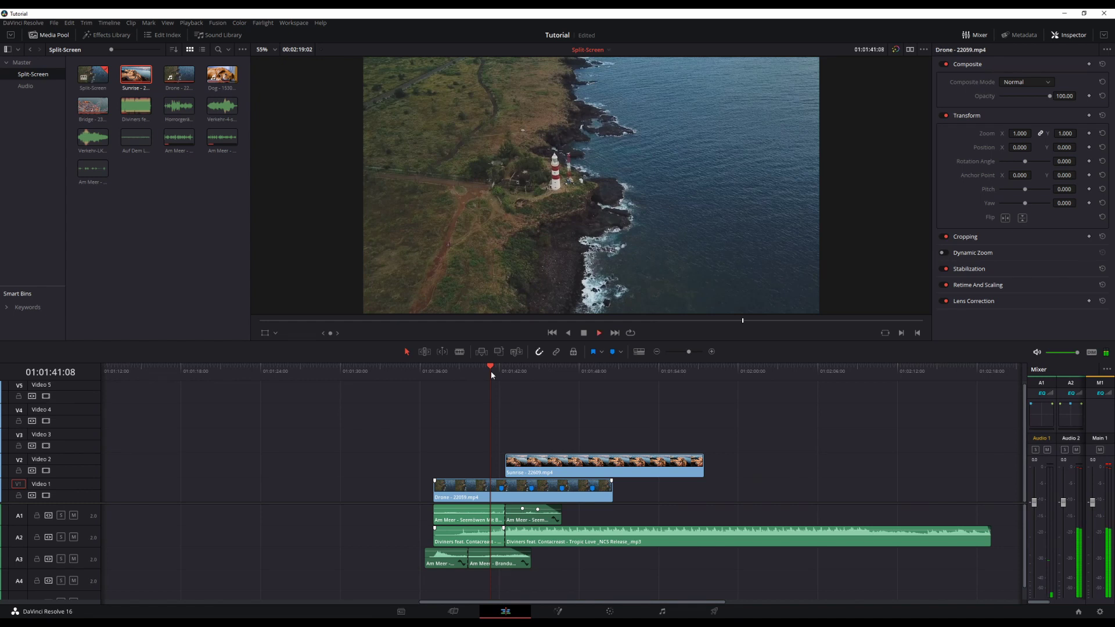
key("space")
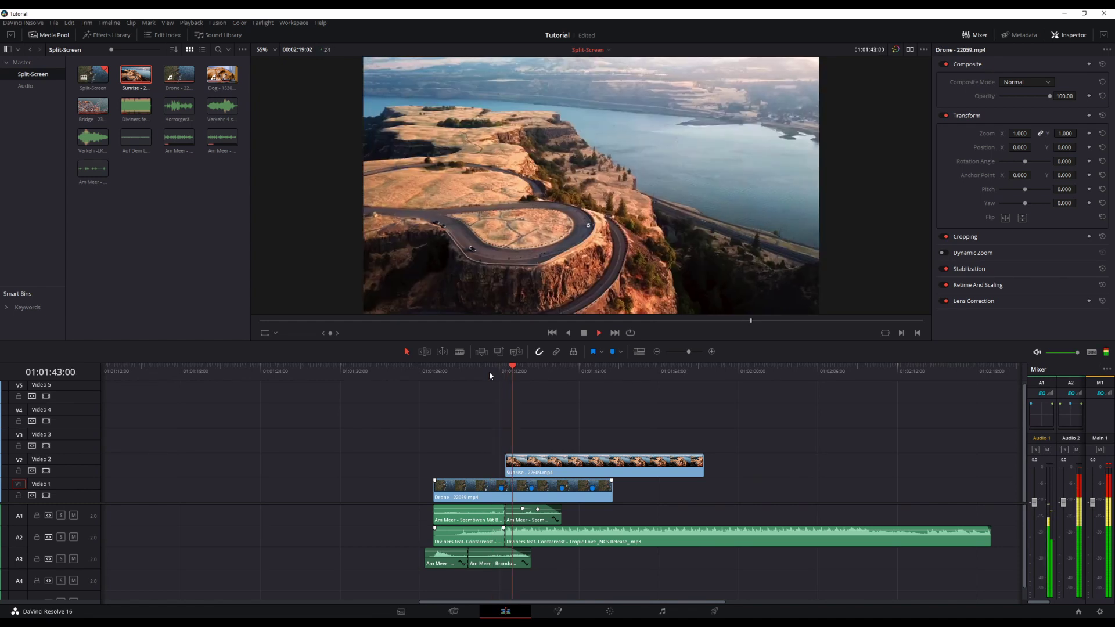
key("space")
left_click(520, 467)
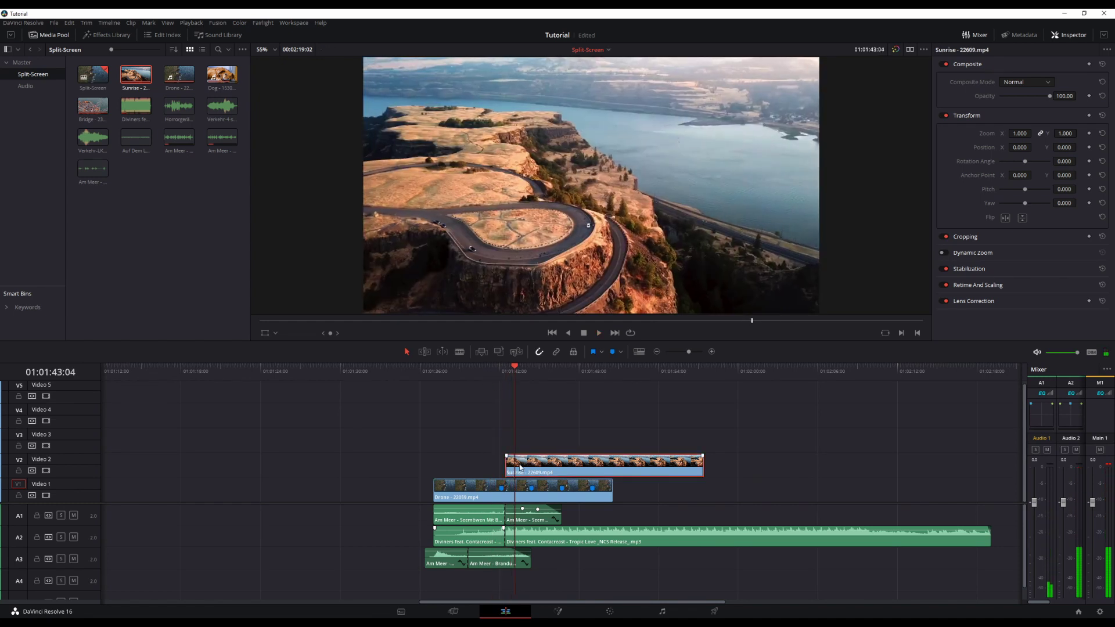
left_click(500, 370)
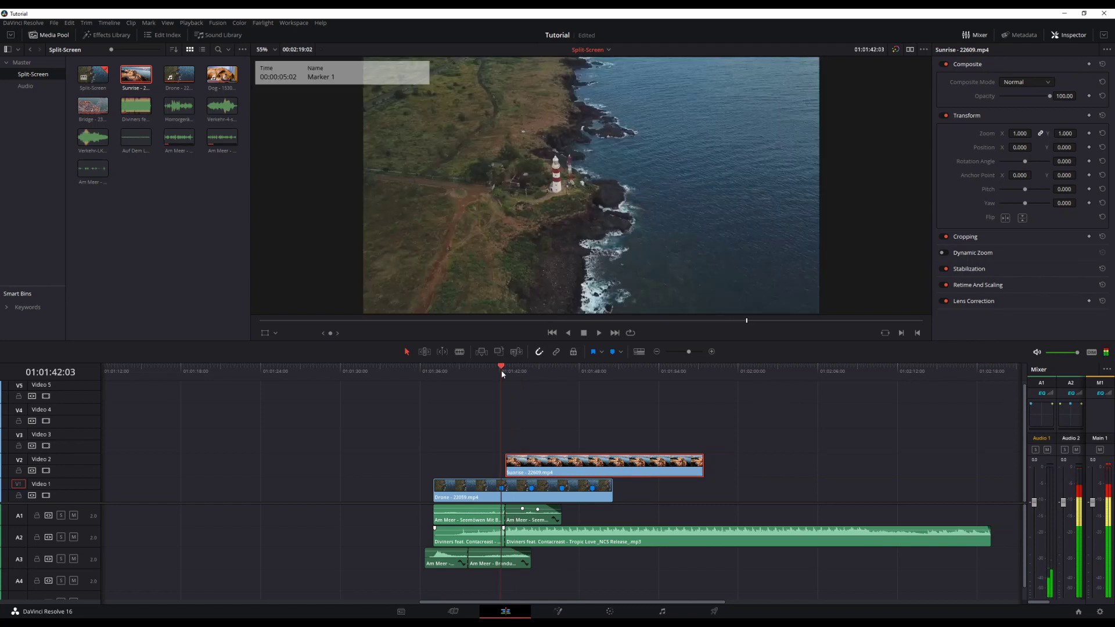
- Slide the Sunrise clip left so it snaps to Marker 1, and save the project
left_click_drag(533, 466, 529, 466)
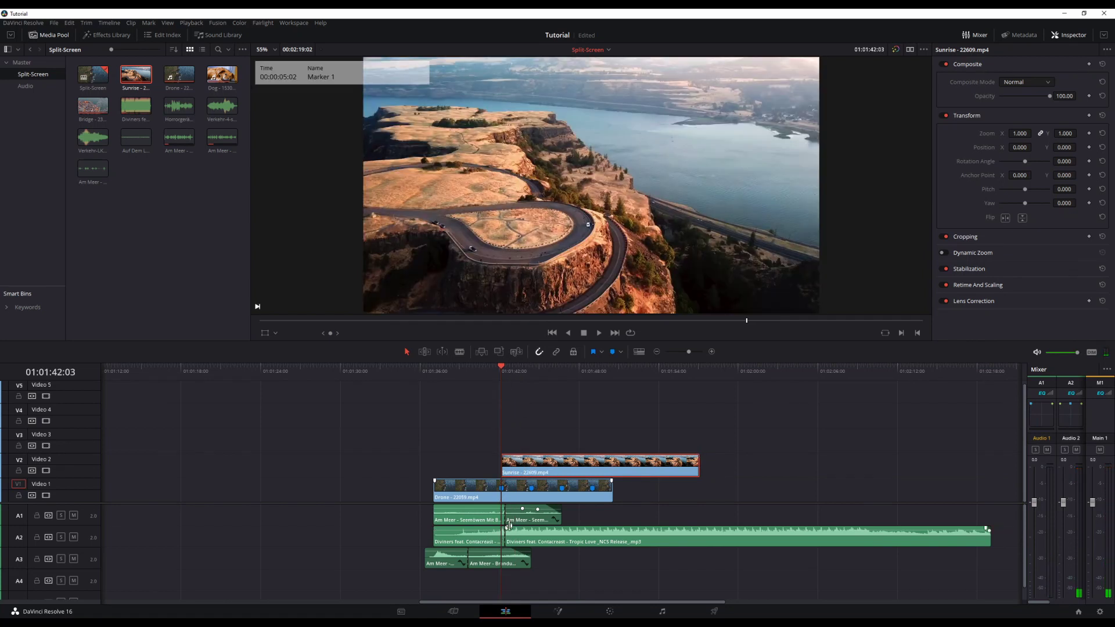
key("ctrl+s")
- Set the Sunrise clip's Inspector Position X to 732 and save the project
mouse_move(1023, 147)
left_mouse_down()
mouse_move(1034, 147)
mouse_move(1007, 147)
mouse_move(1022, 152)
left_mouse_up()
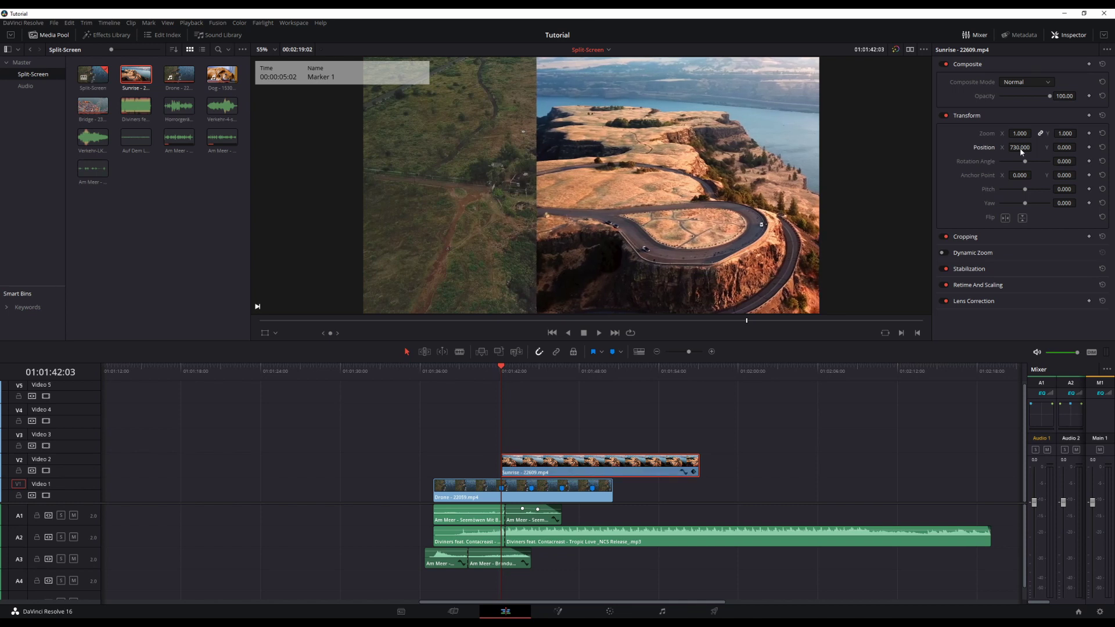
left_click_drag(1021, 147, 1021, 148)
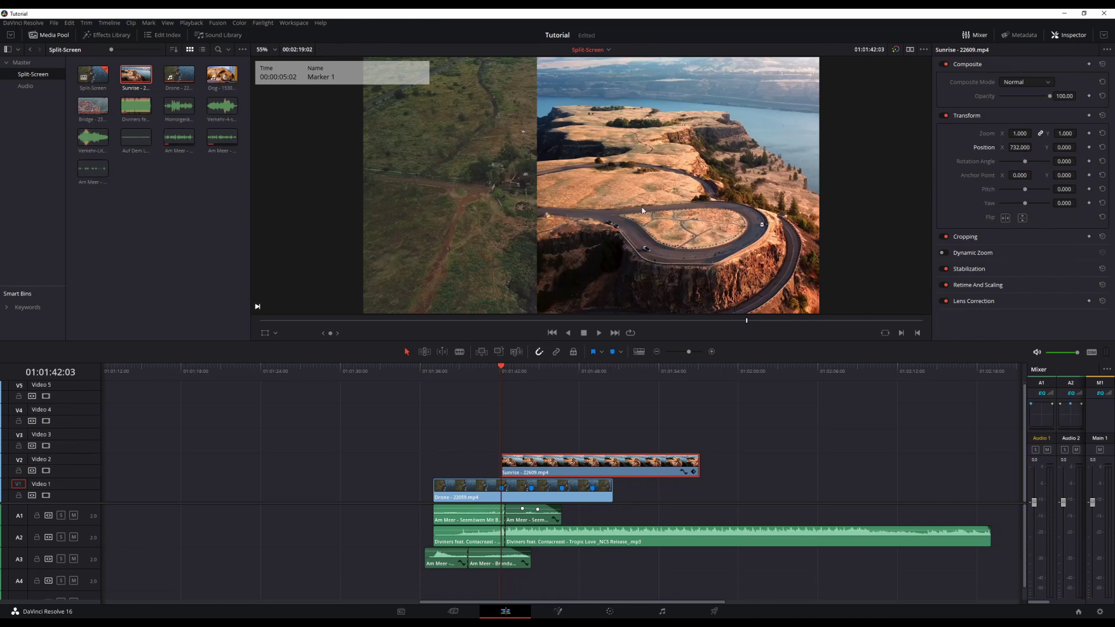
key("ctrl+s")
- Switch the viewer overlay to Crop and crop the Sunrise clip's left edge inward
left_click(268, 334)
left_click(276, 333)
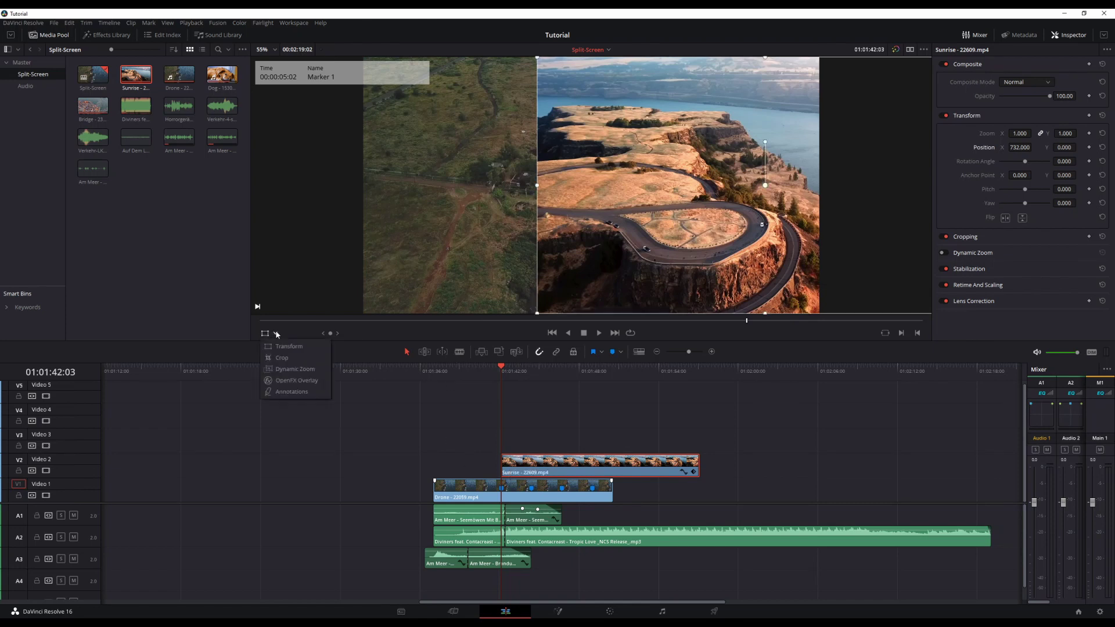
left_click(276, 358)
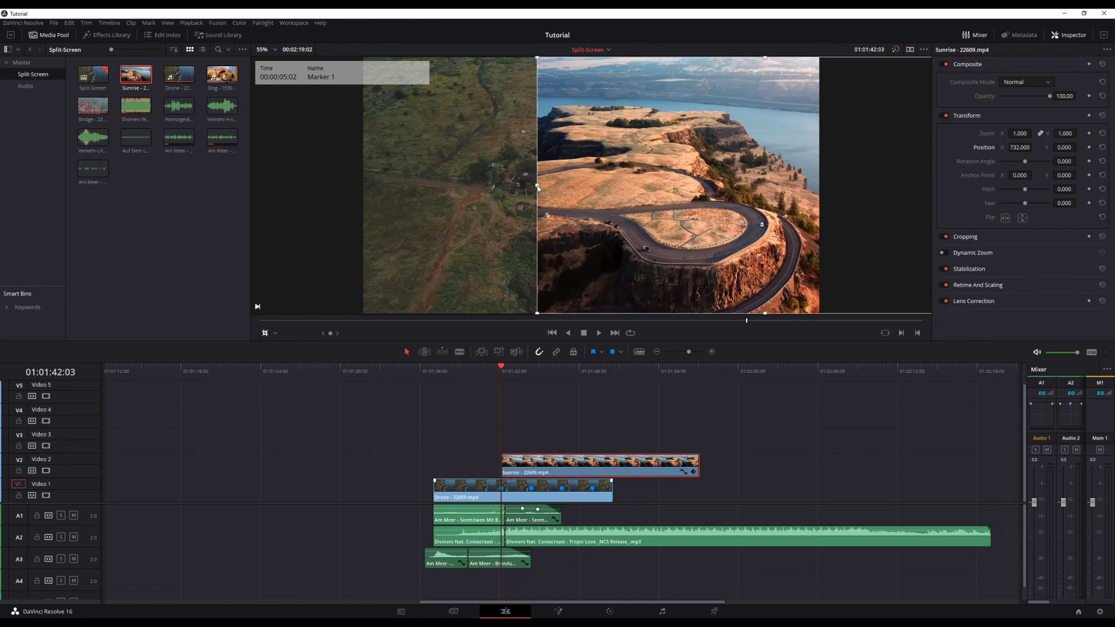
left_click_drag(538, 186, 577, 192)
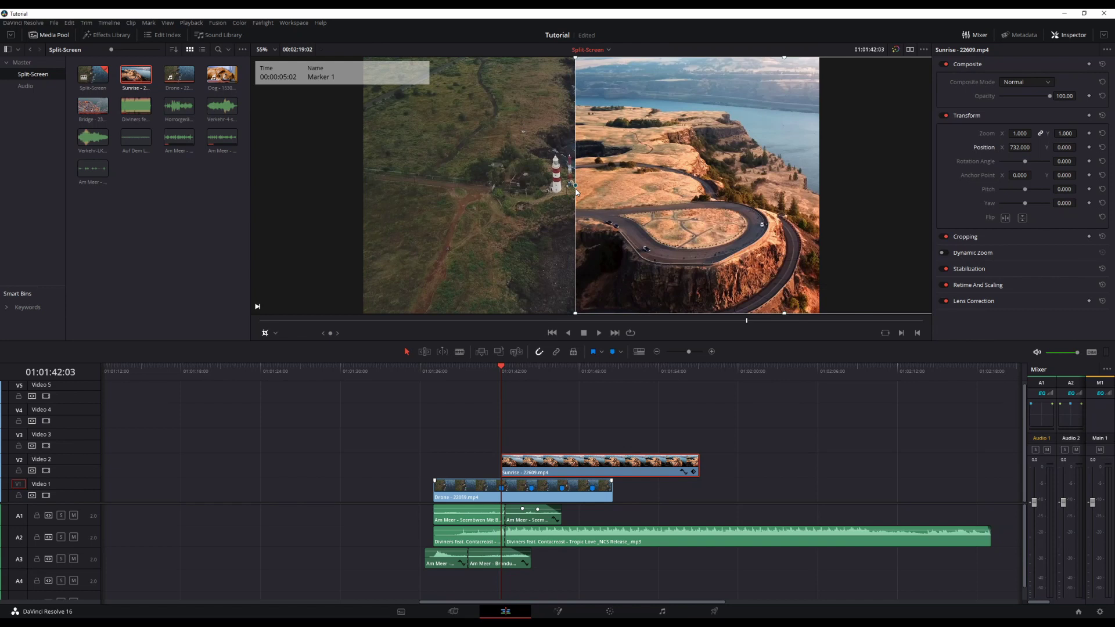
- Move the Drone clip to Position X -425, deselect it, and park the playhead before Sunrise
mouse_move(534, 489)
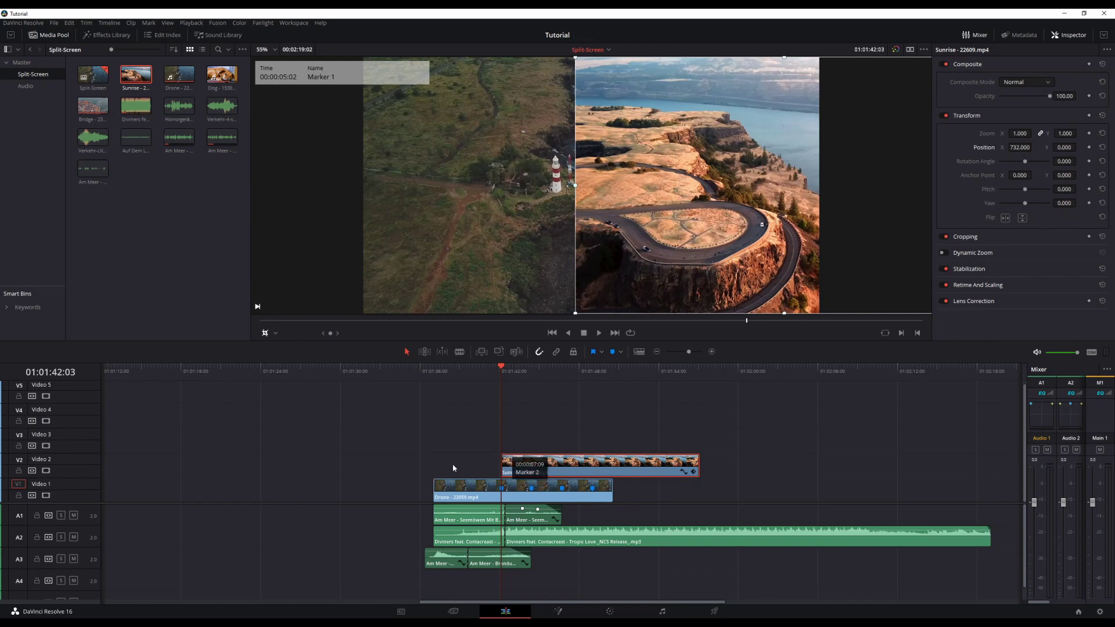
left_click(469, 491)
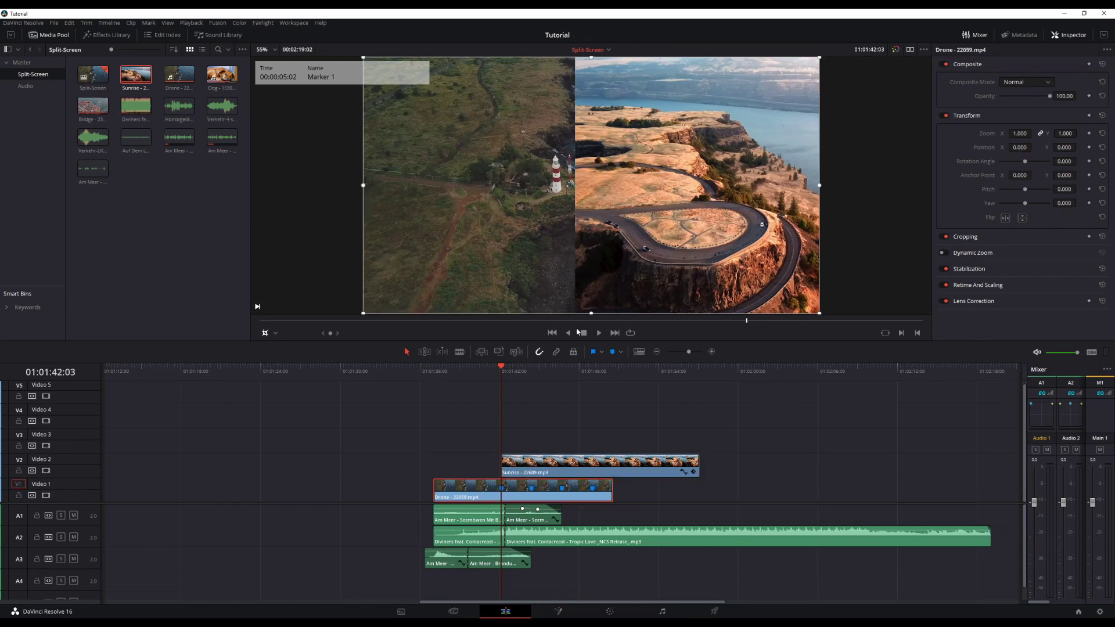
mouse_move(1026, 147)
left_mouse_down()
mouse_move(981, 148)
mouse_move(1035, 147)
left_mouse_up()
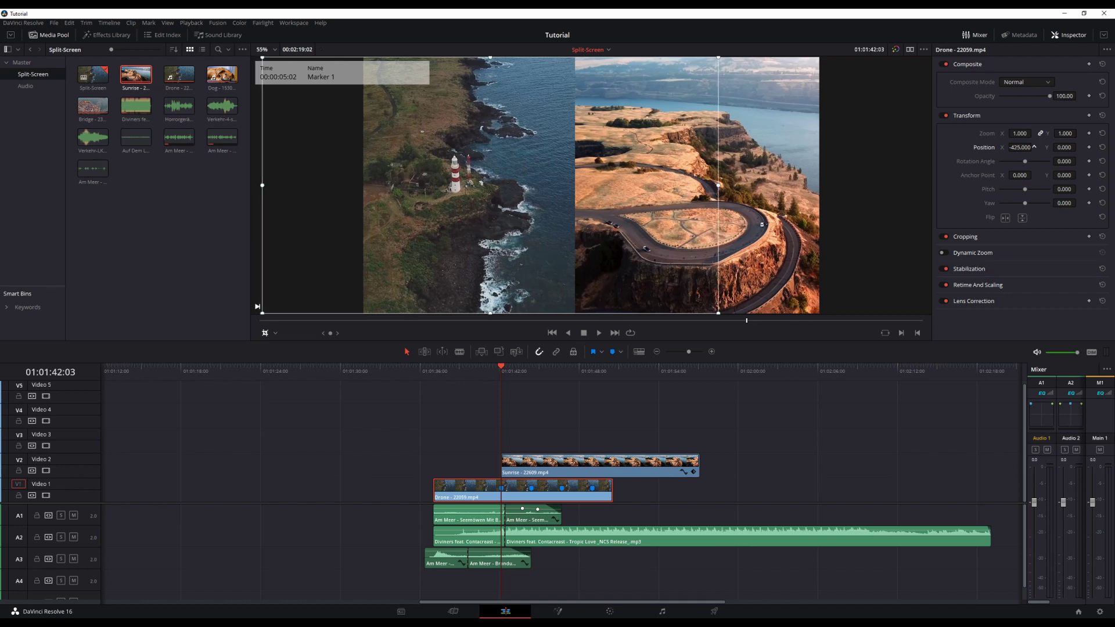
left_click(645, 407)
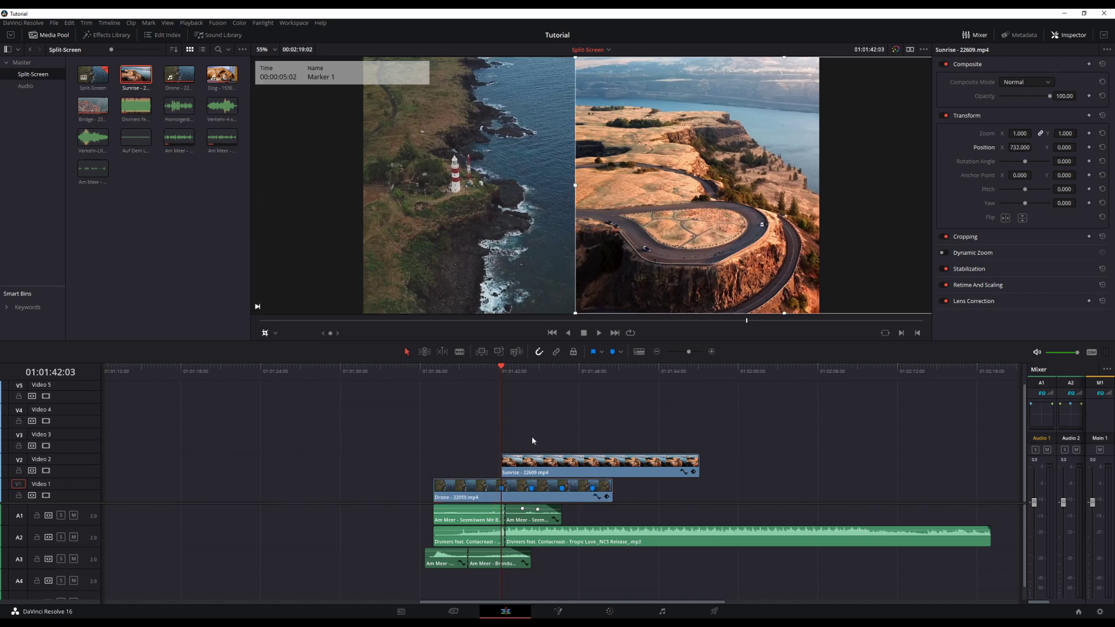
left_click(479, 369)
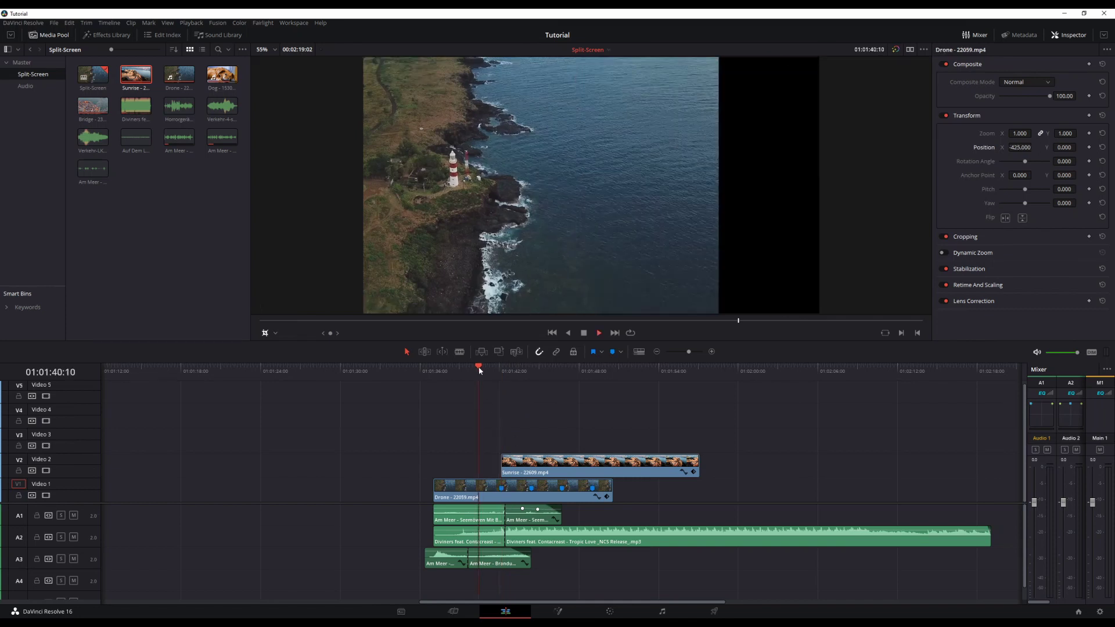
- Play the split-screen section, then snap the playhead back to Marker 1
key("space")
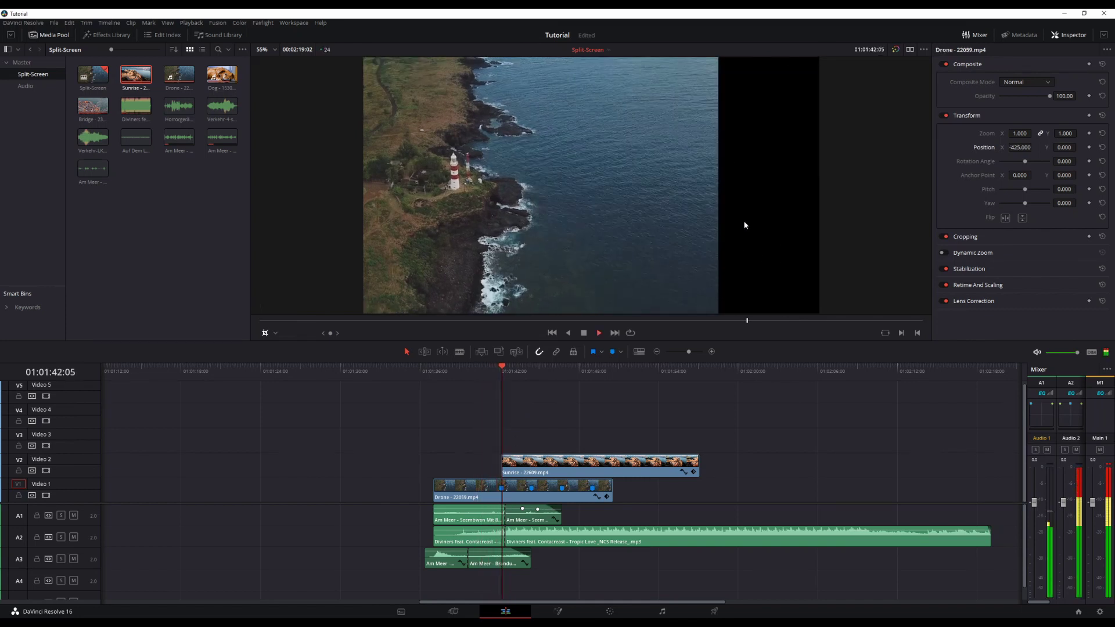
key("space")
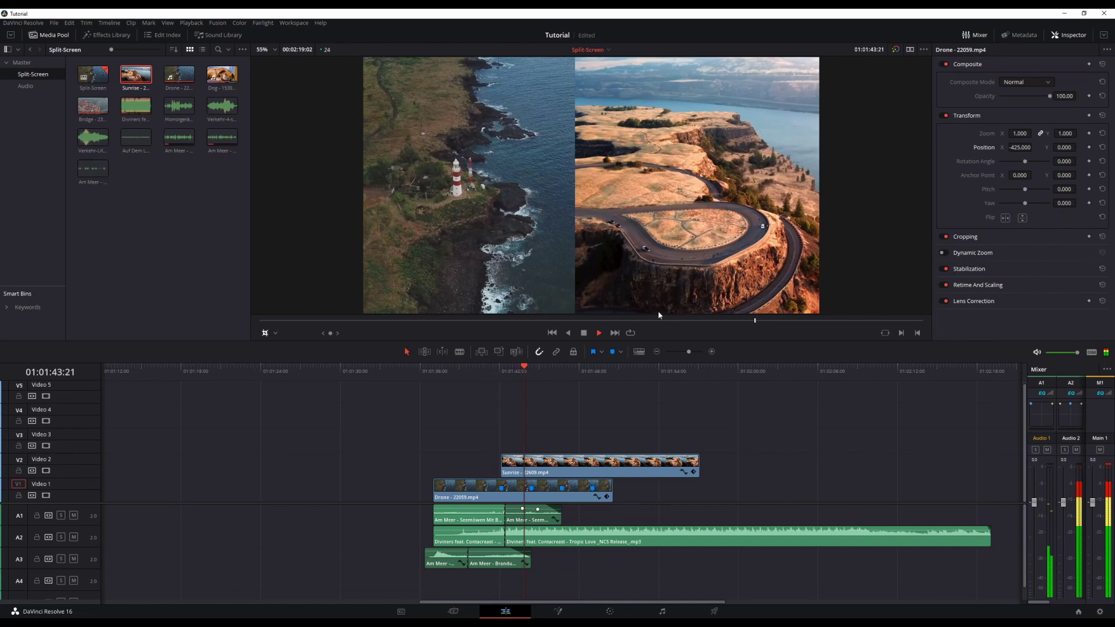
left_click_drag(507, 371, 493, 375)
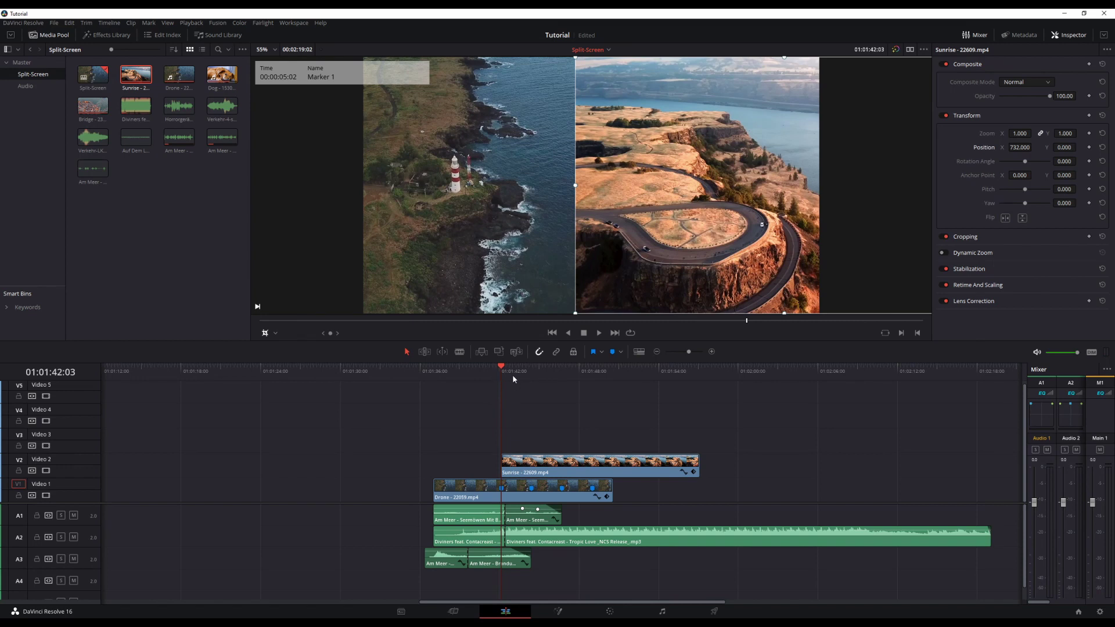
- Key Sunrise's Zoom at 01:01:42:03 and 01:01:42:13, and its Position at 01:01:42:13
left_click(521, 464)
key("space")
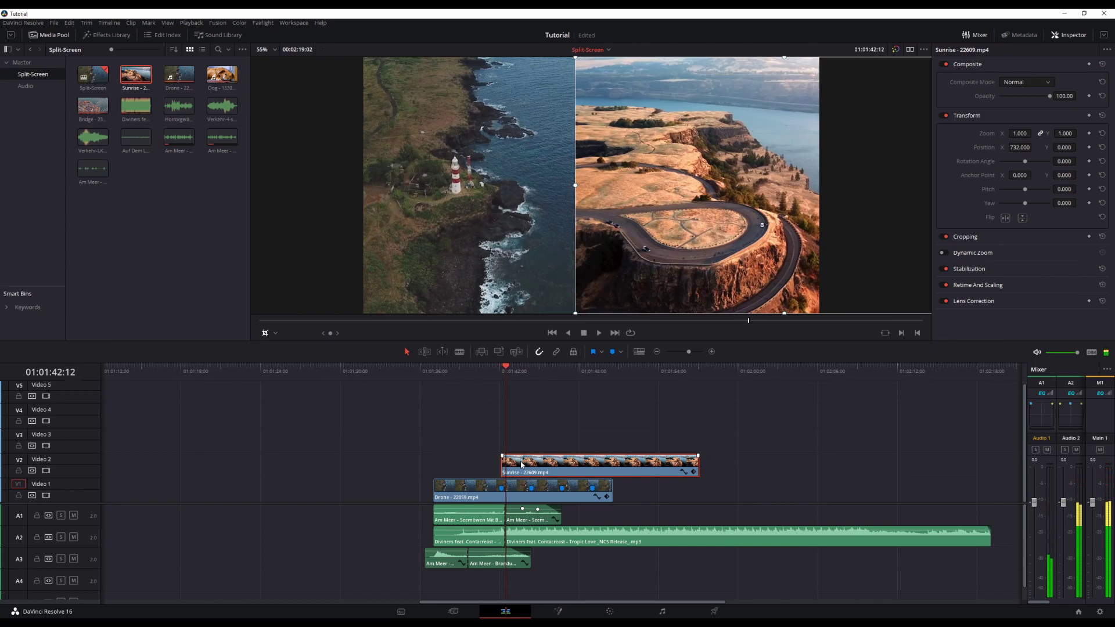
left_click(1089, 133)
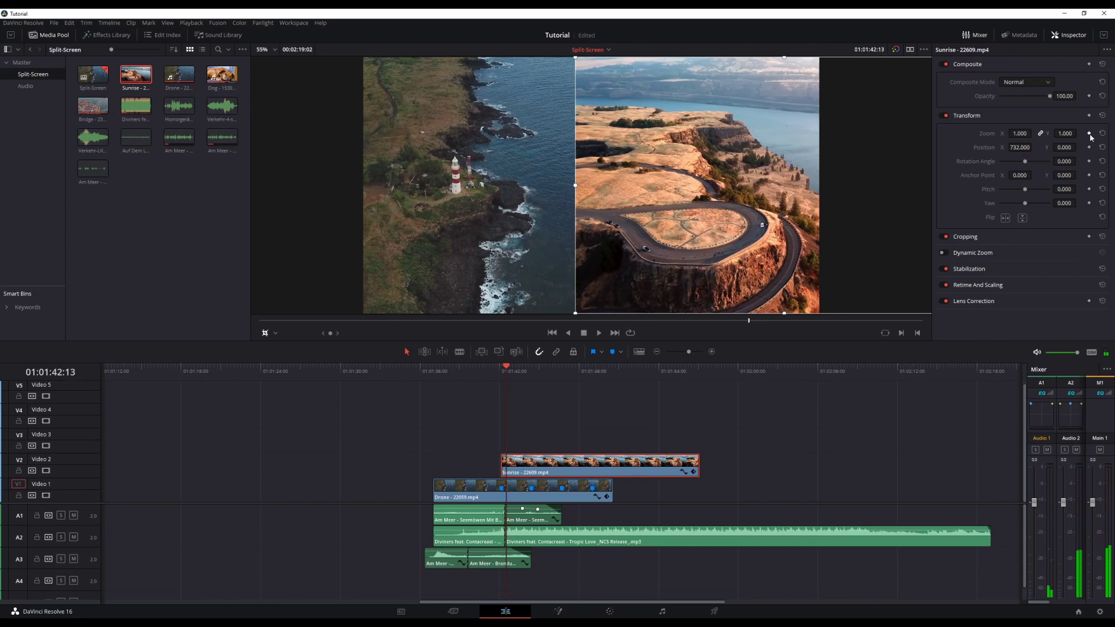
left_click(503, 372)
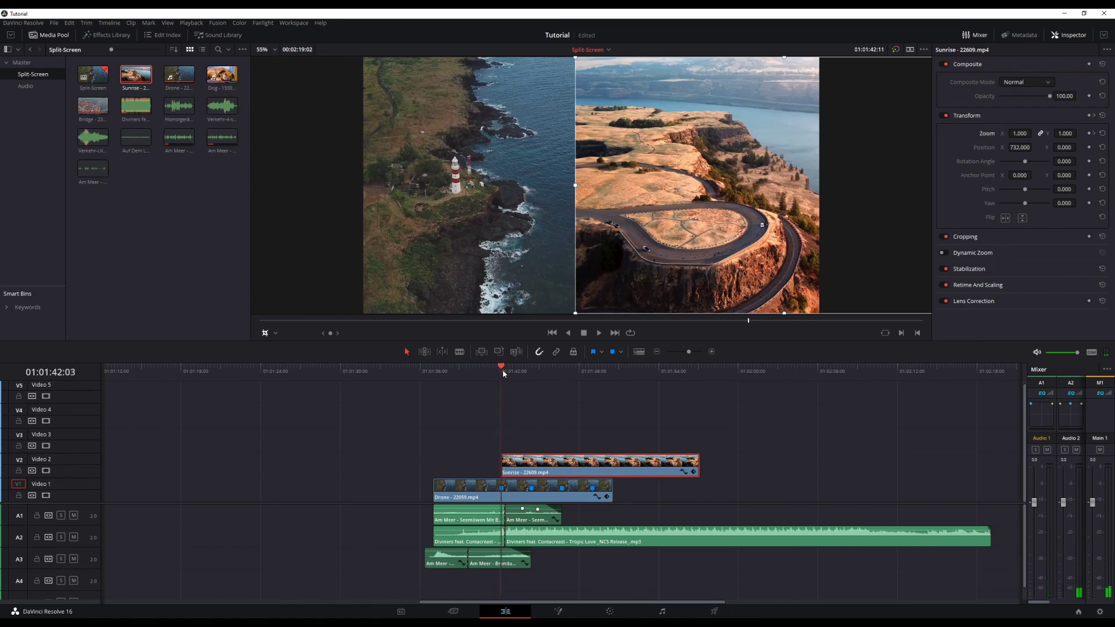
left_click(1089, 133)
left_click(1093, 133)
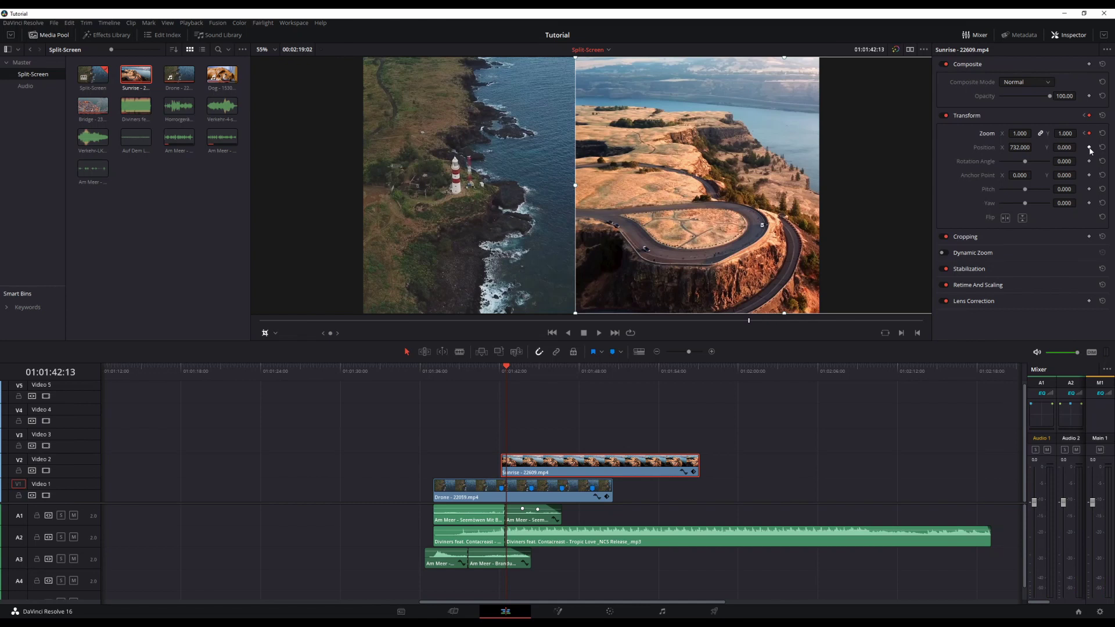
left_click(1089, 148)
left_click(1084, 133)
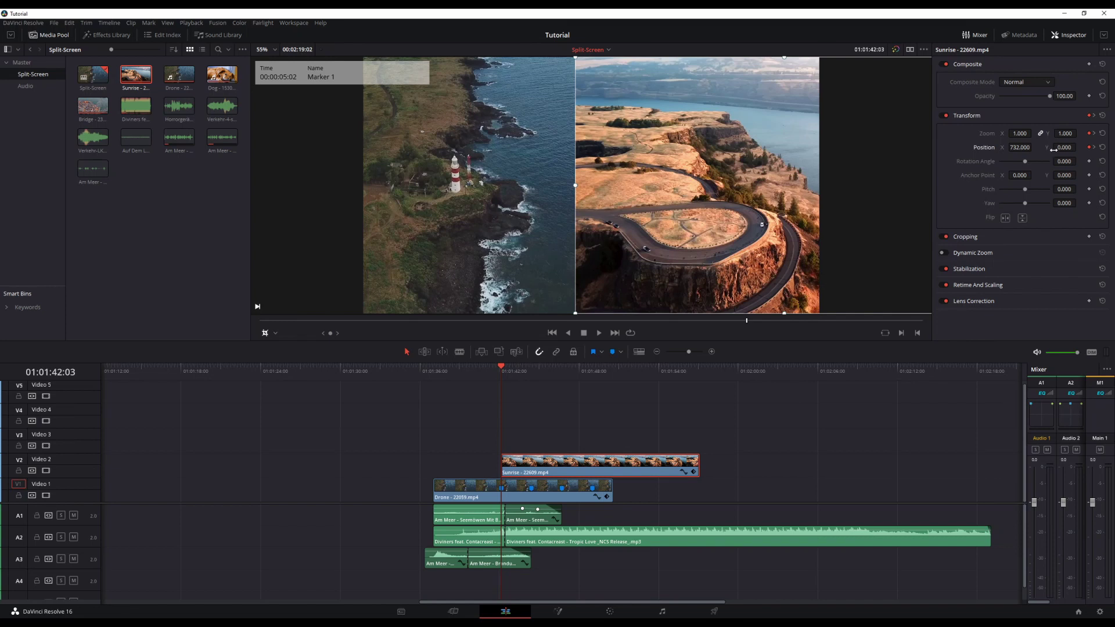
- Key Sunrise's Position at Marker 1, set X to 0 and save, then drag X to 1762
left_click(1091, 147)
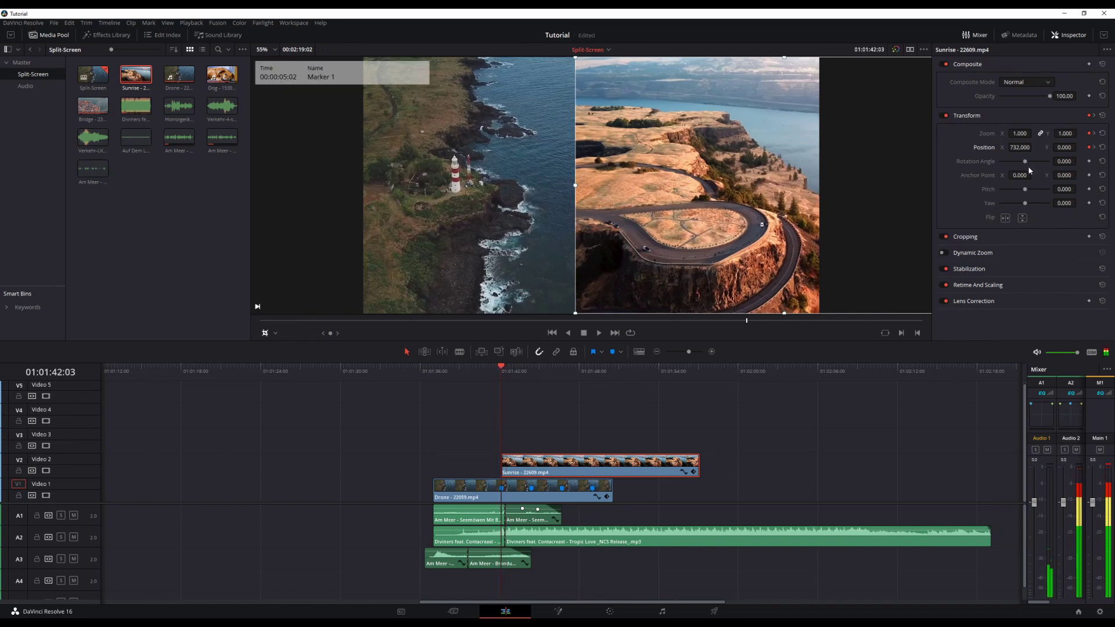
left_click(1015, 148)
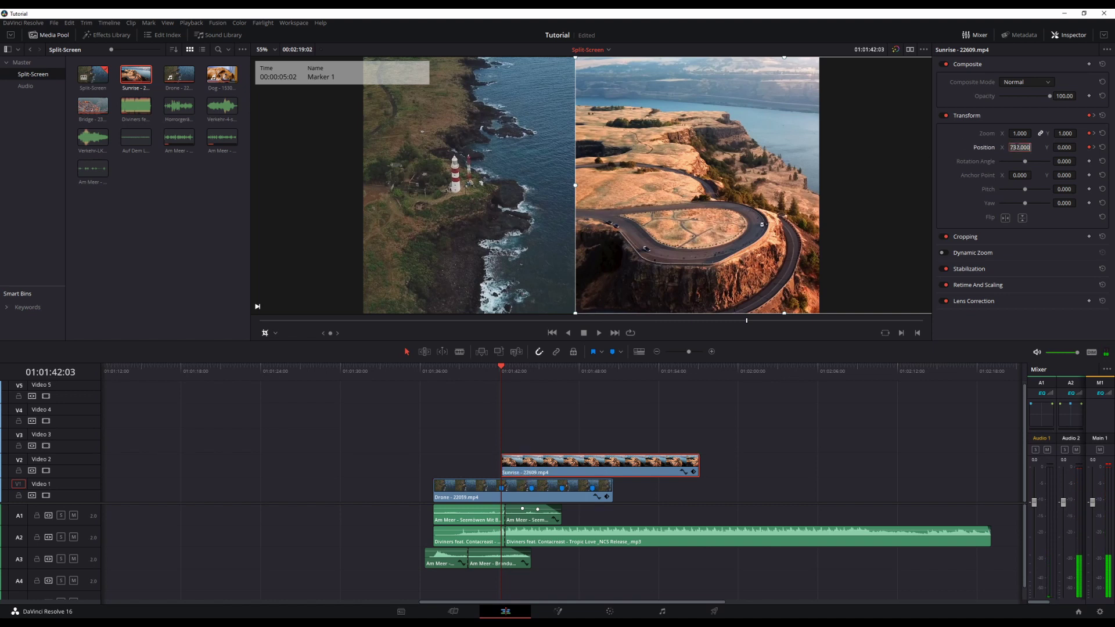
type("0")
key("Return")
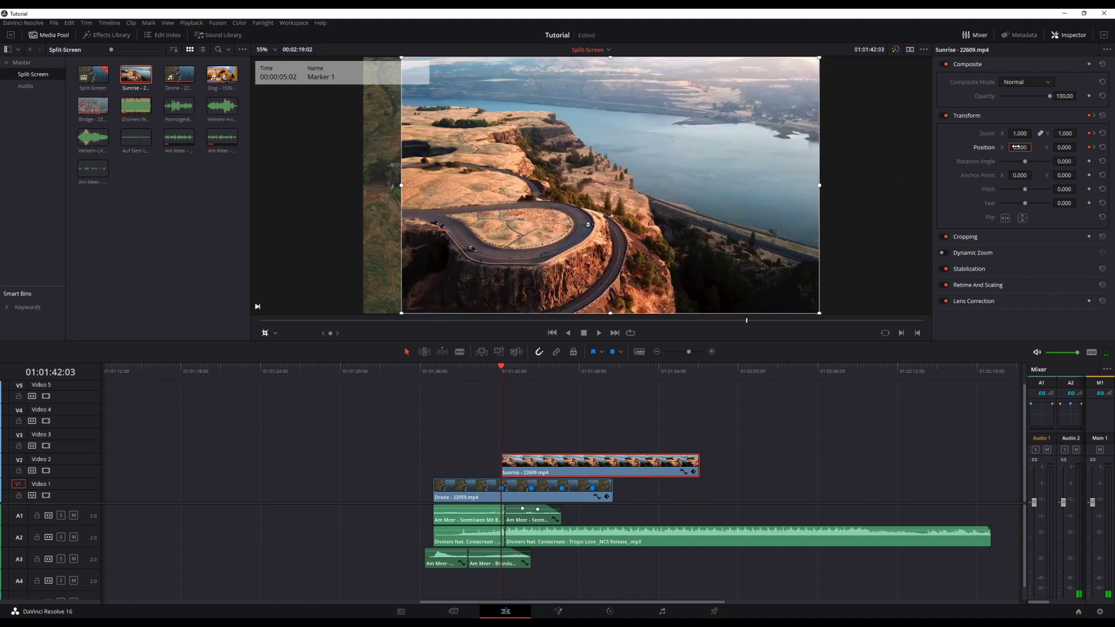
key("ctrl+s")
left_click_drag(1019, 147, 1034, 147)
- Zoom into the viewer and push Sunrise's Position X to 1763, just past the frame edge
scroll(619, 248, "up", 5)
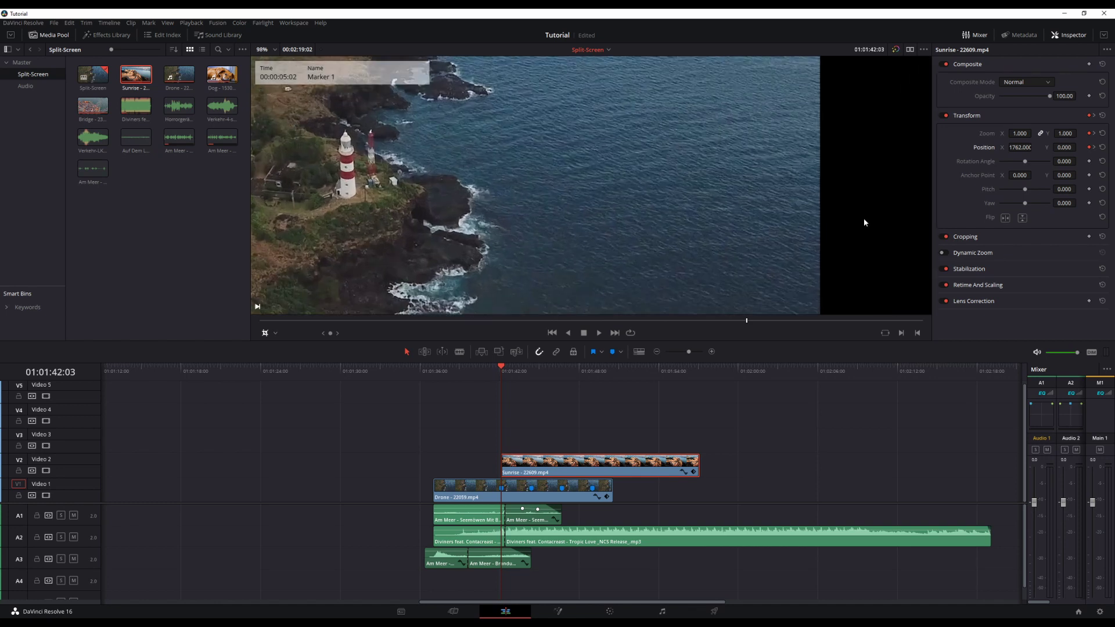
scroll(619, 248, "up", 2)
scroll(838, 229, "up", 3)
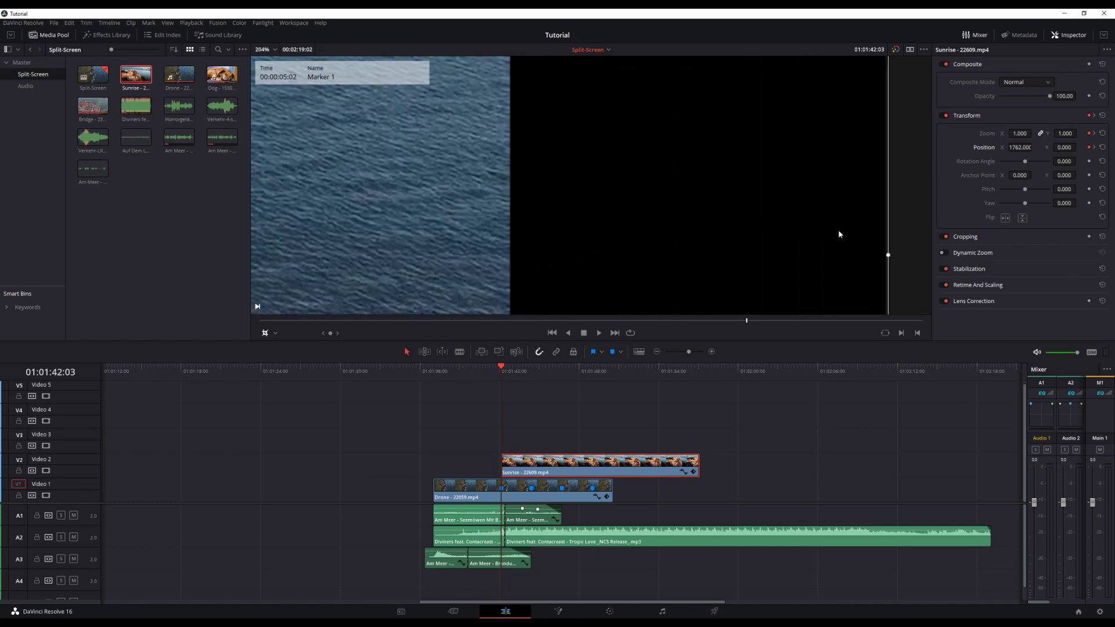
left_click_drag(844, 234, 718, 236)
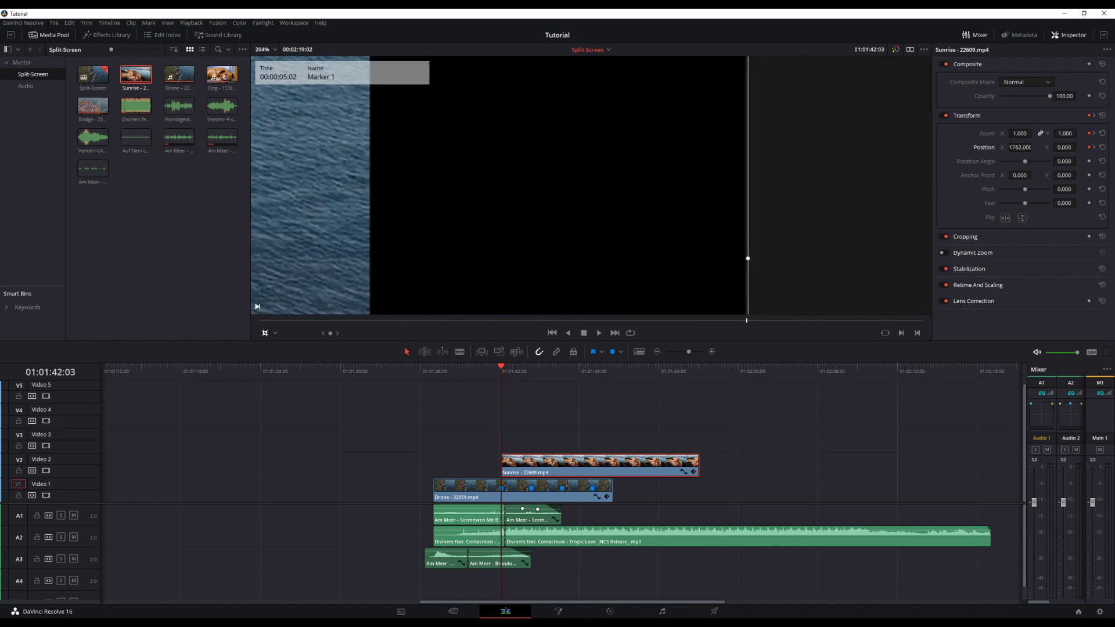
left_click_drag(1022, 147, 1029, 147)
scroll(610, 195, "down", 3)
scroll(546, 201, "down", 3)
scroll(528, 191, "down", 2)
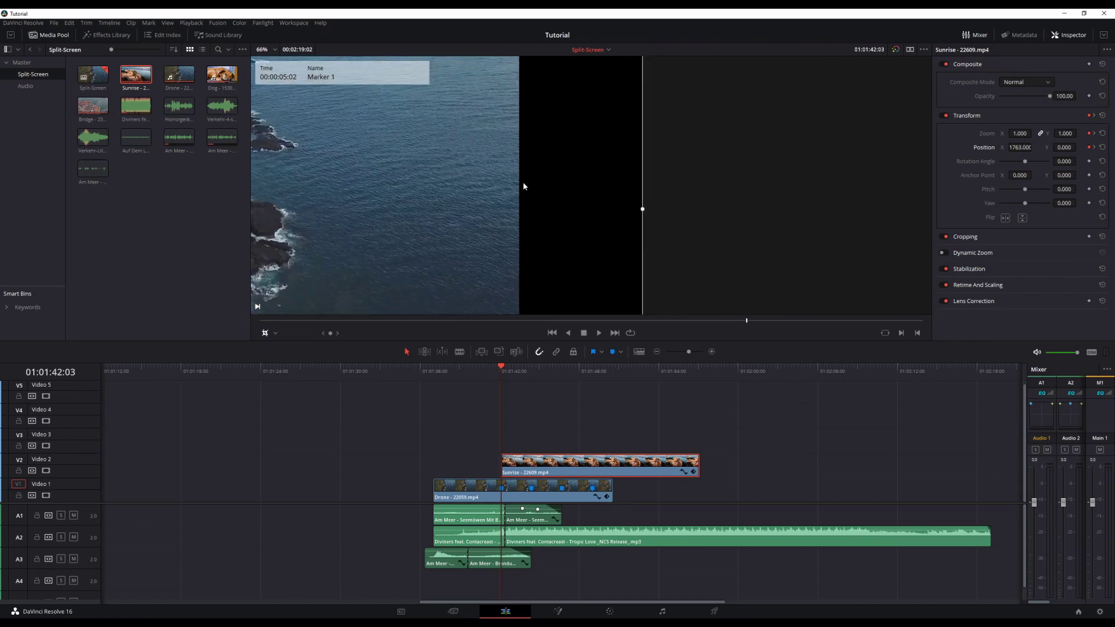
scroll(522, 185, "down", 2)
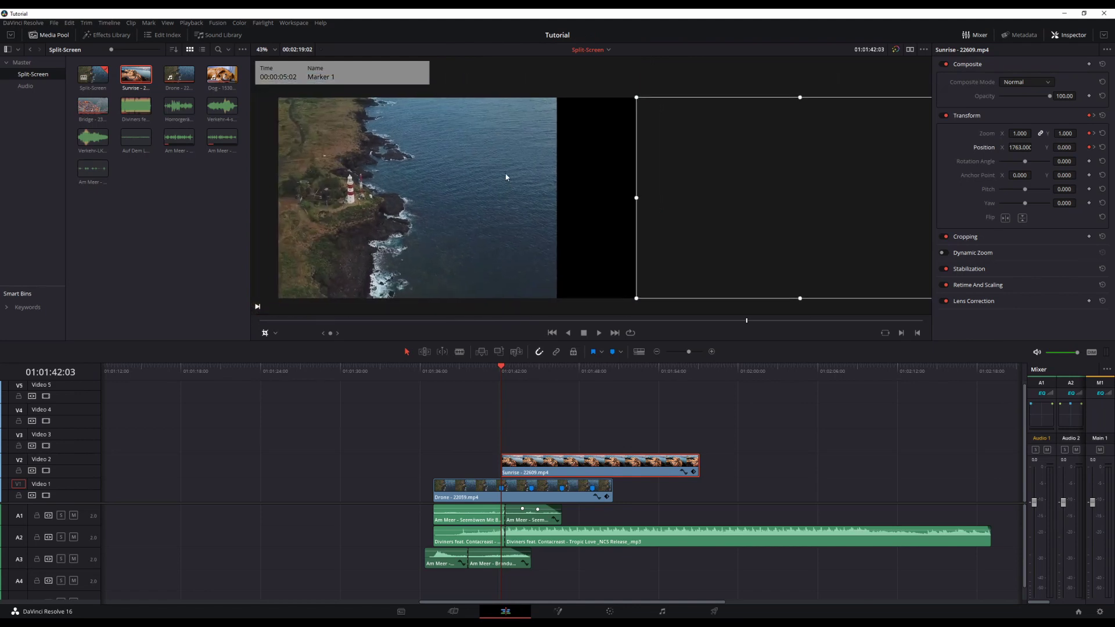
- Play the Sunrise slide-in from 01:01:42:03 twice to check the motion
key("XF86AudioRaiseVolume")
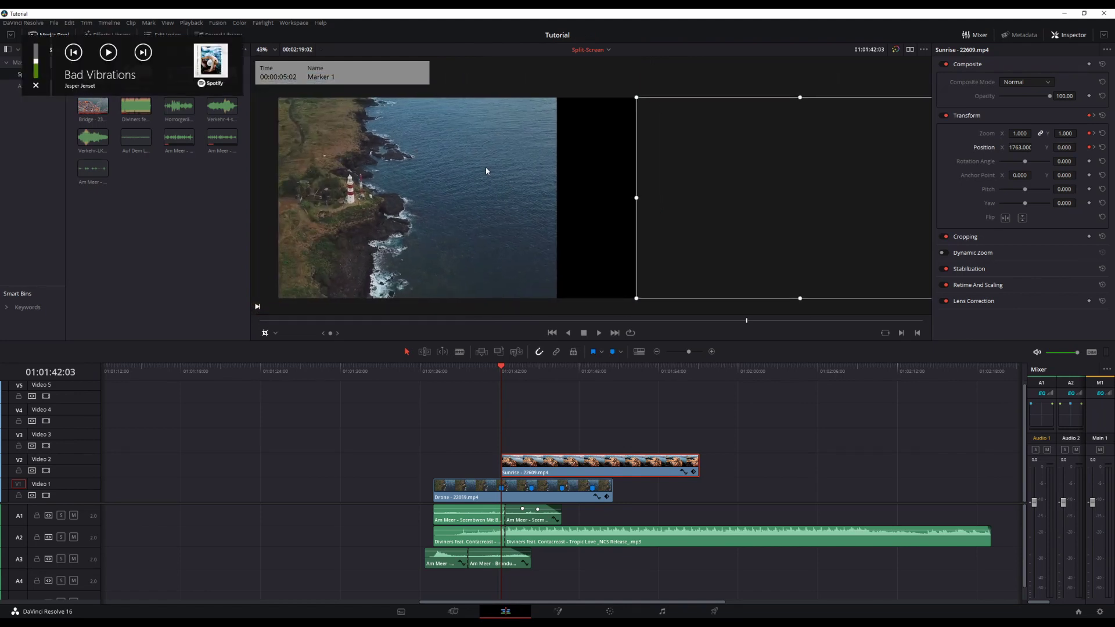
key("space")
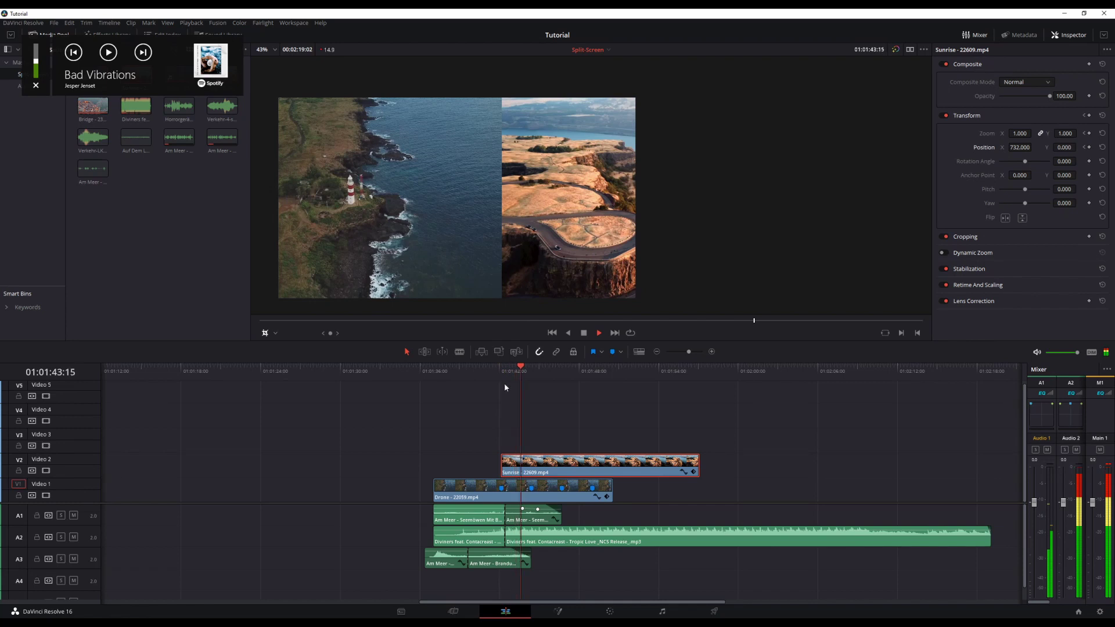
left_click(502, 371)
key("space")
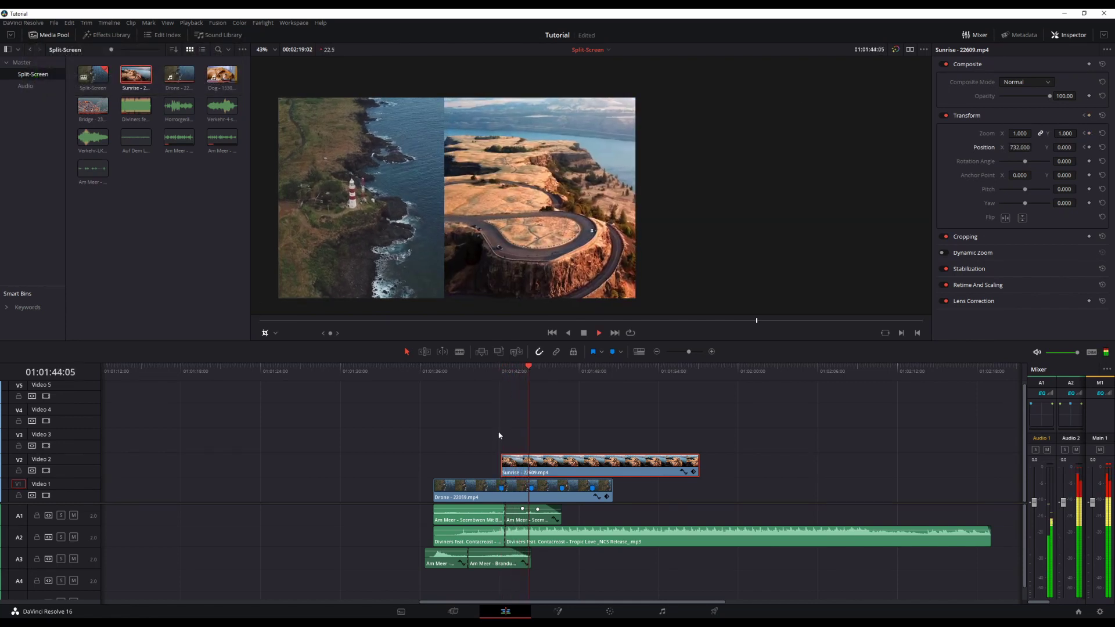
key("space")
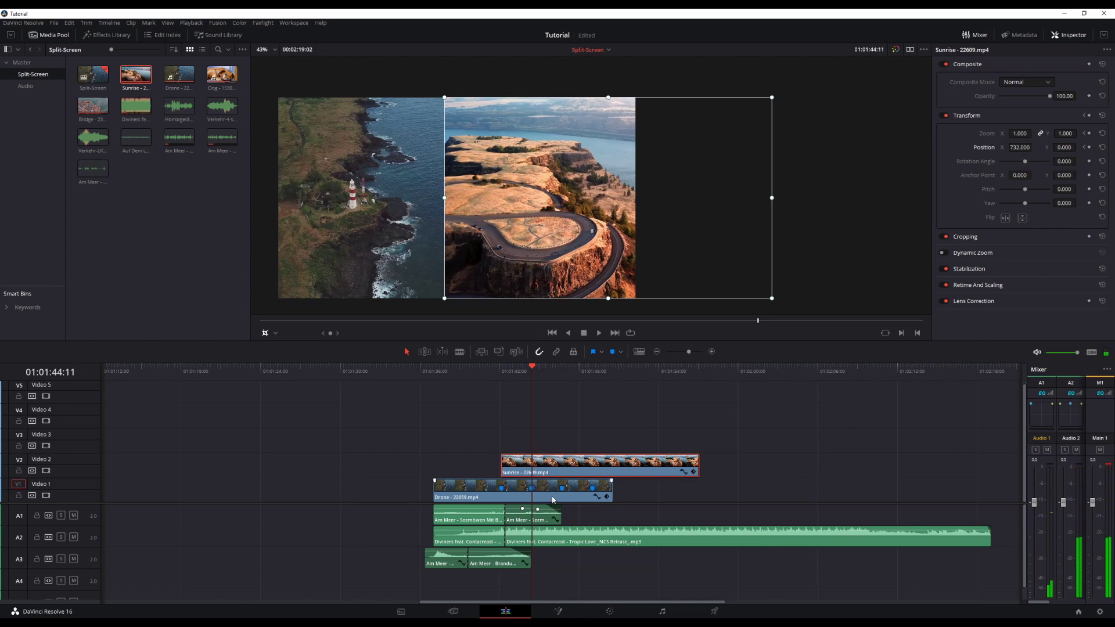
- Add Drone clip Position keyframes at 01:01:42:03 and 01:01:42:13, matching the Sunrise clip's keyframe timing
left_click(549, 499)
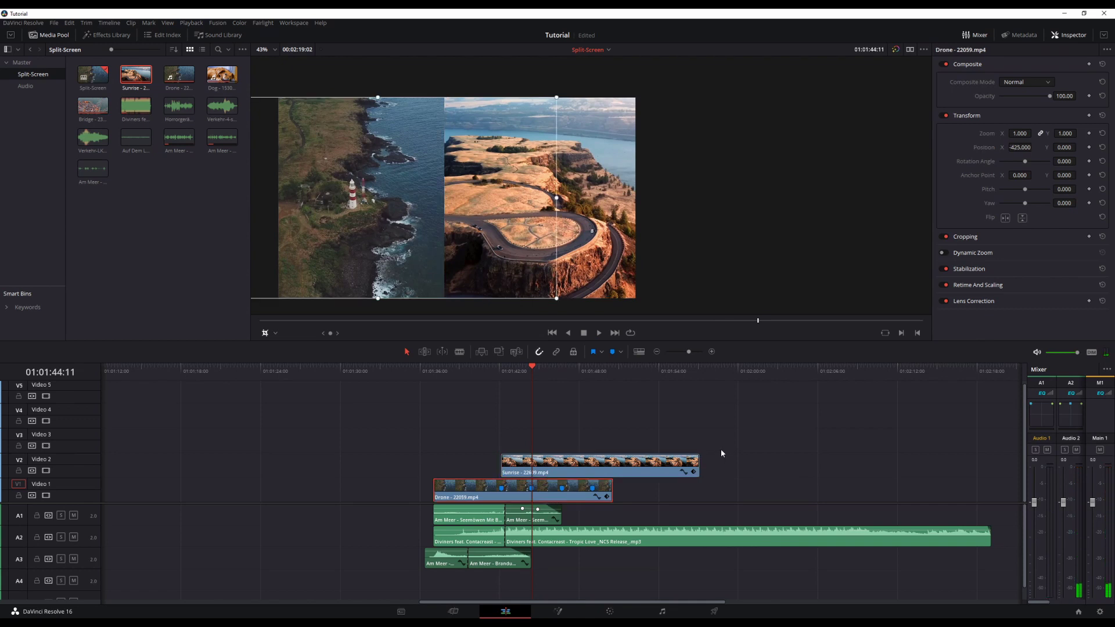
left_click(503, 373)
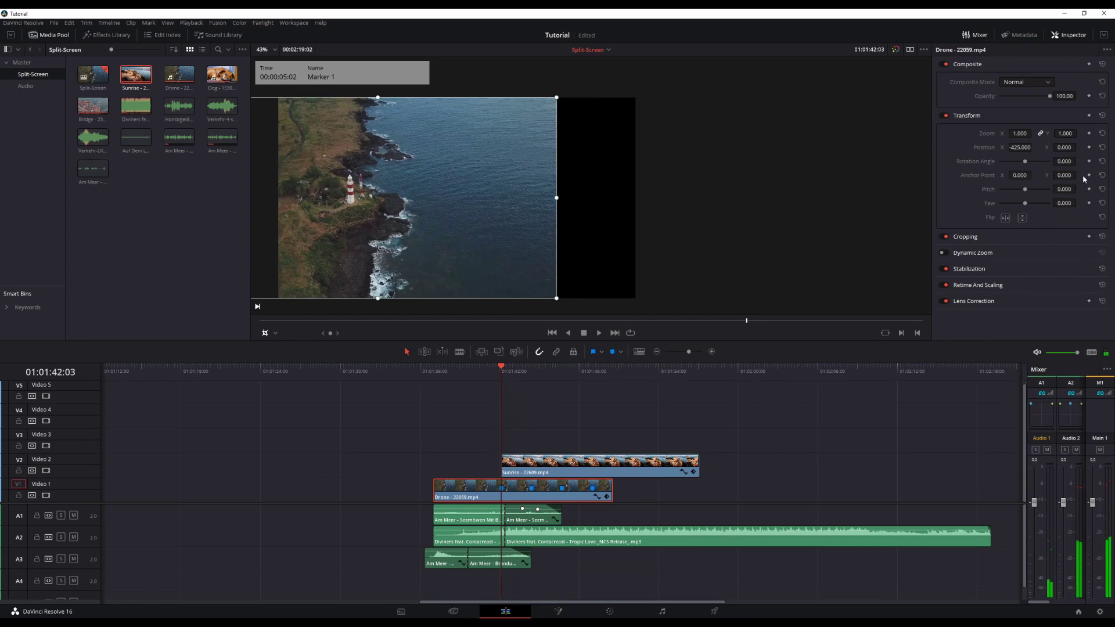
left_click(1089, 147)
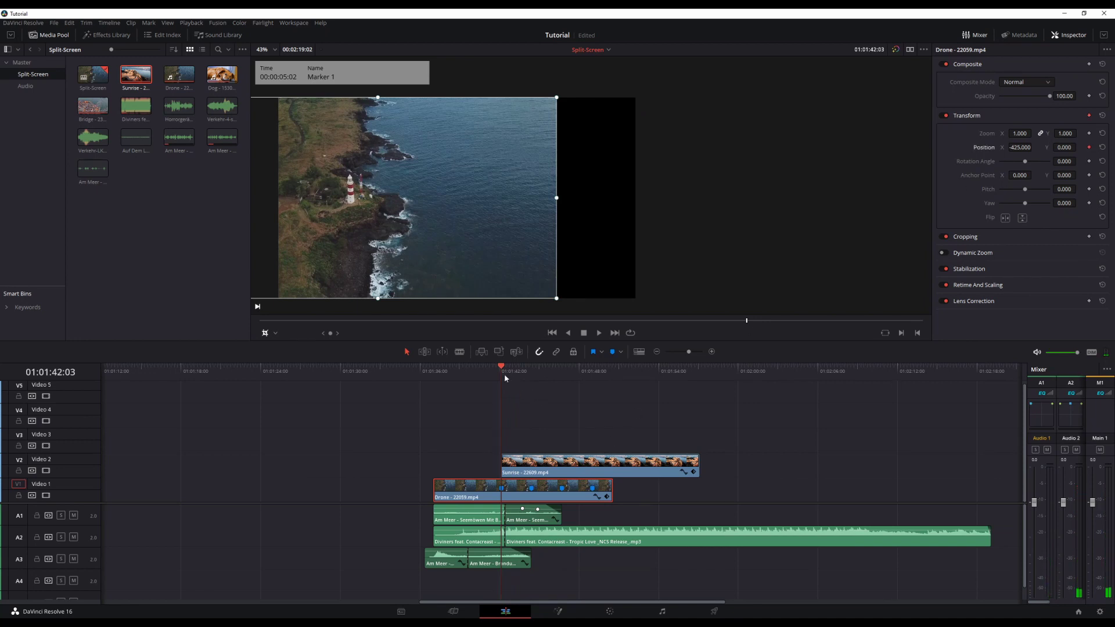
left_click(530, 468)
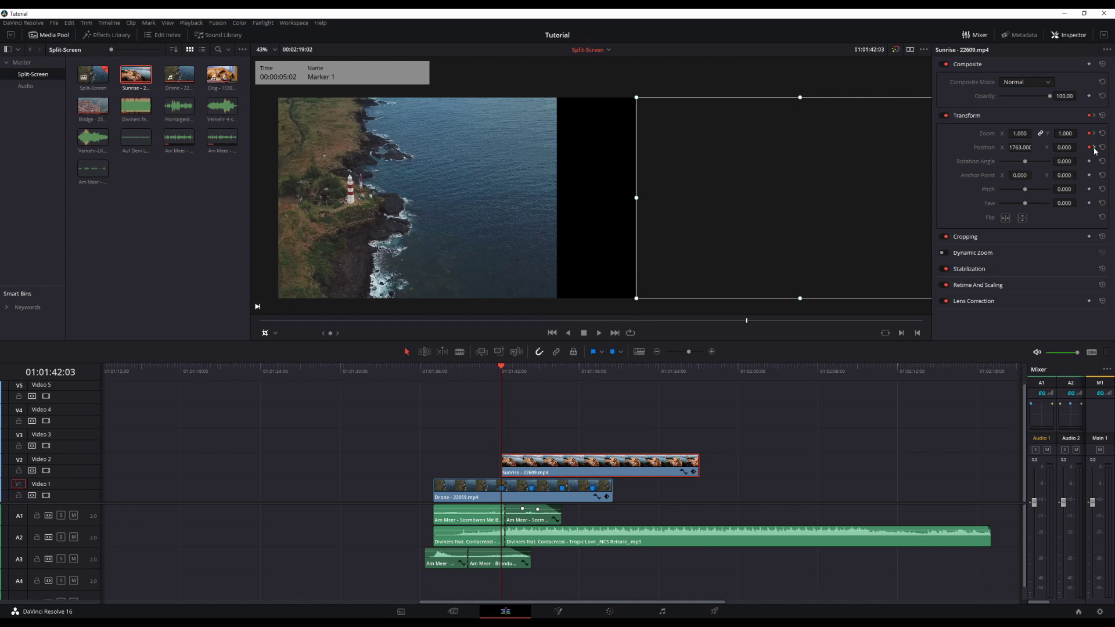
left_click(505, 367)
left_click_drag(755, 197, 563, 197)
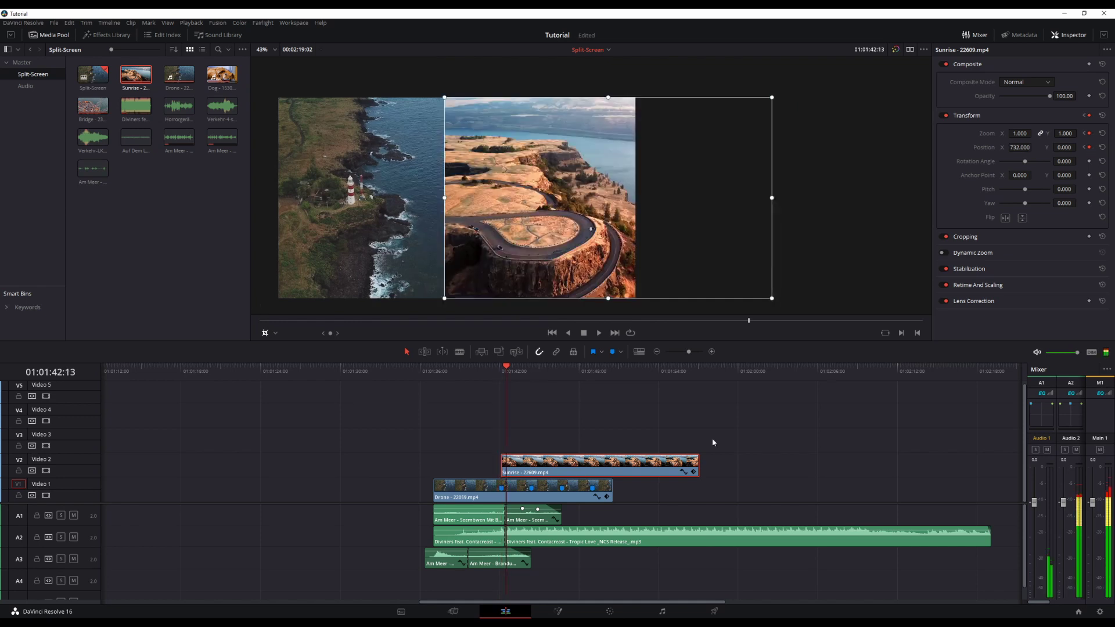
left_click(552, 494)
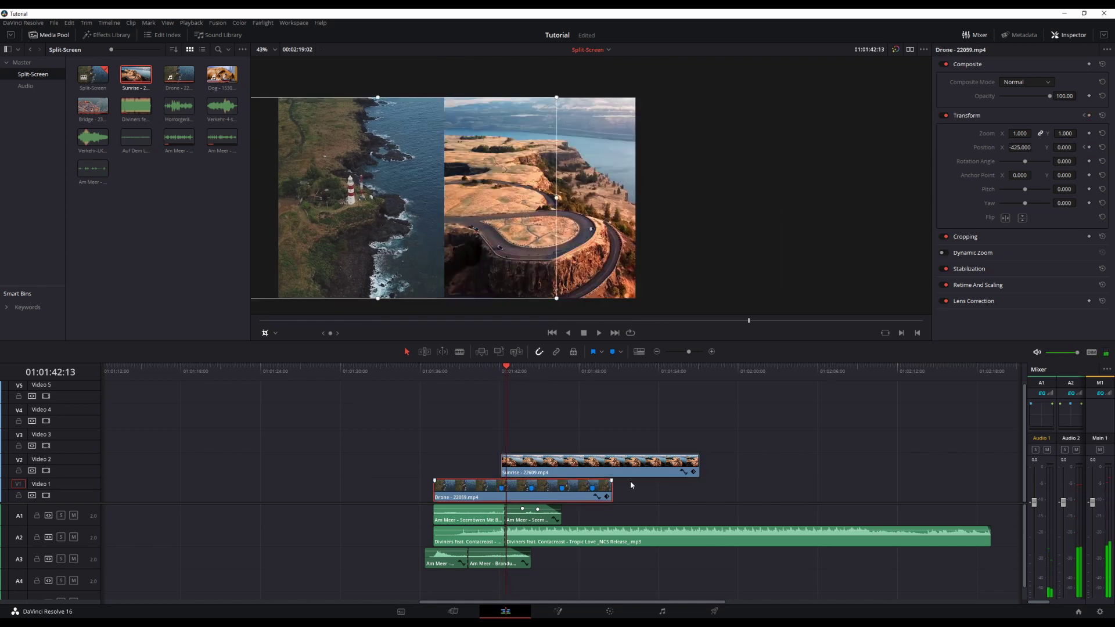
left_click(1089, 148)
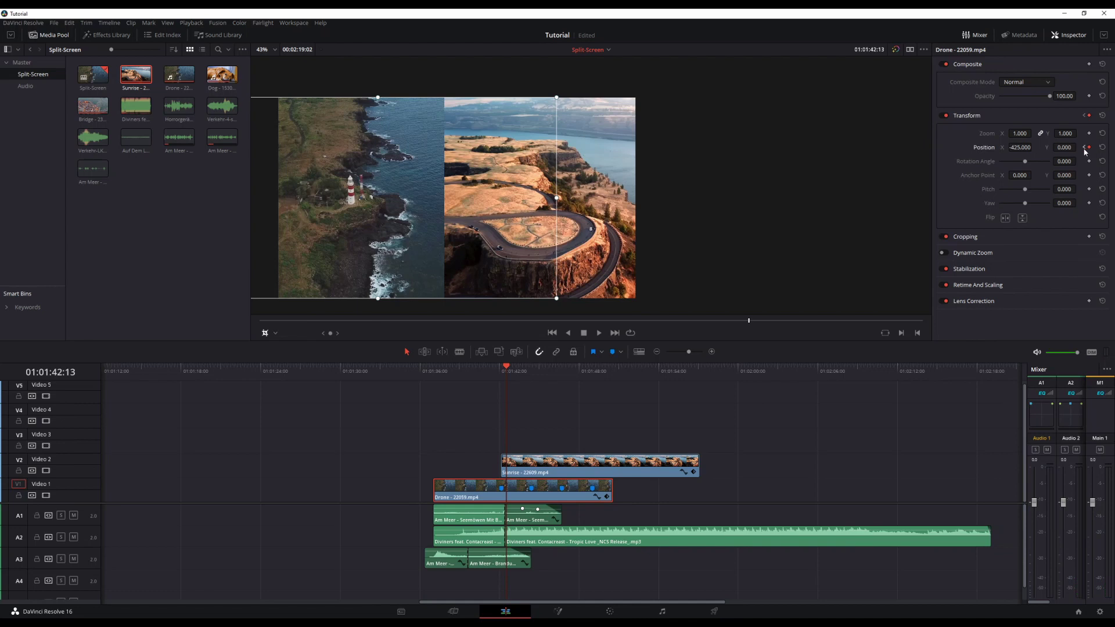
- At the first Drone keyframe (01:01:42:03), set Position X to 0 to centre the clip
left_click(1084, 148)
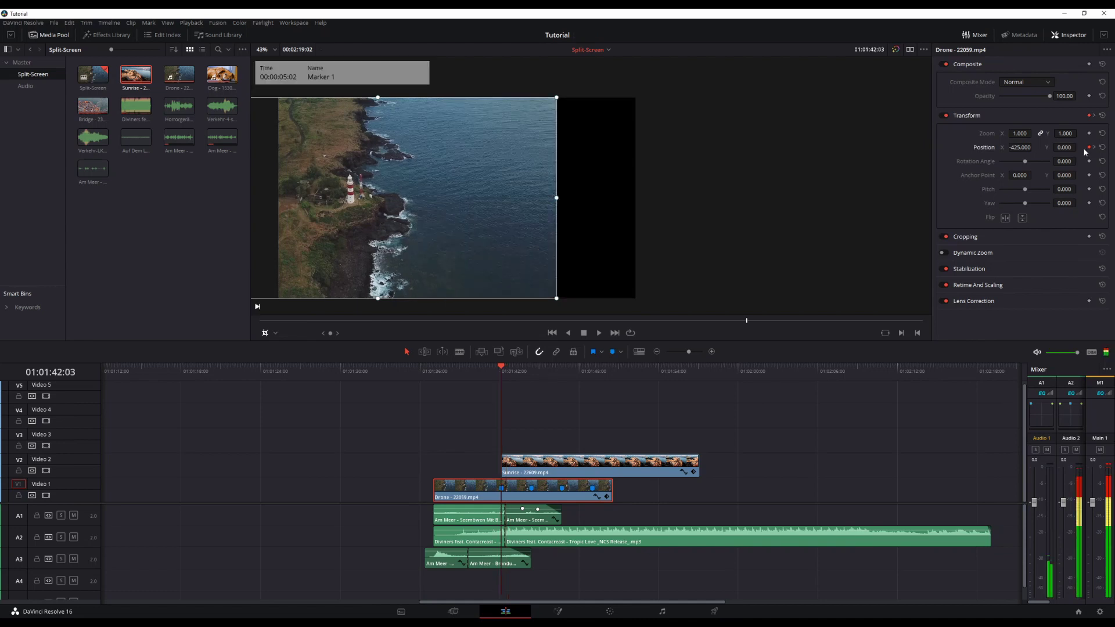
left_click(1020, 148)
type("0")
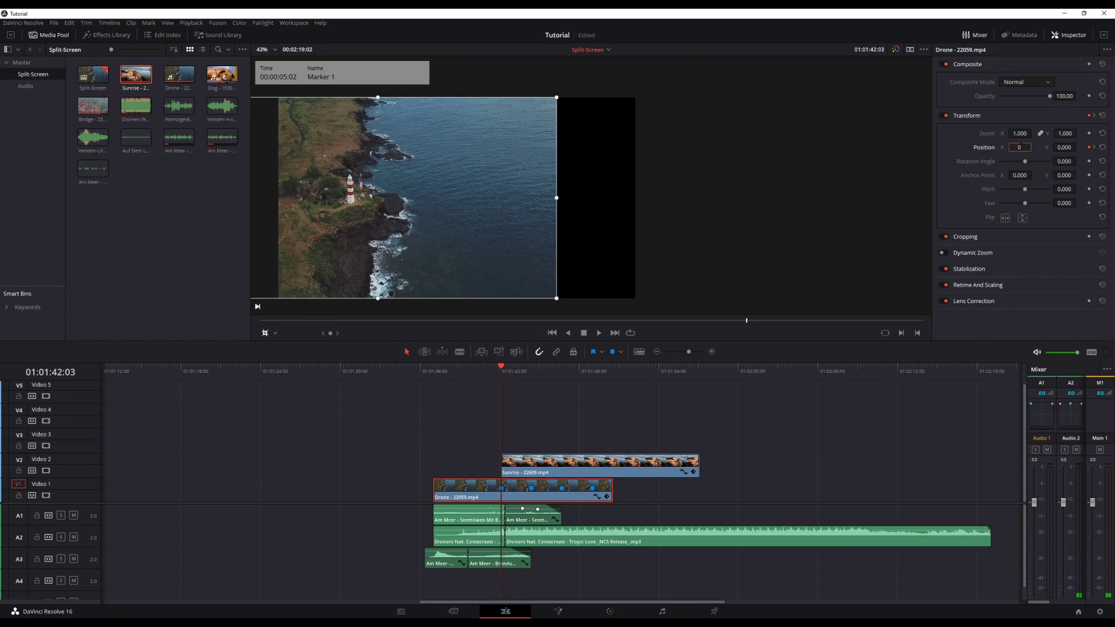
key("Return")
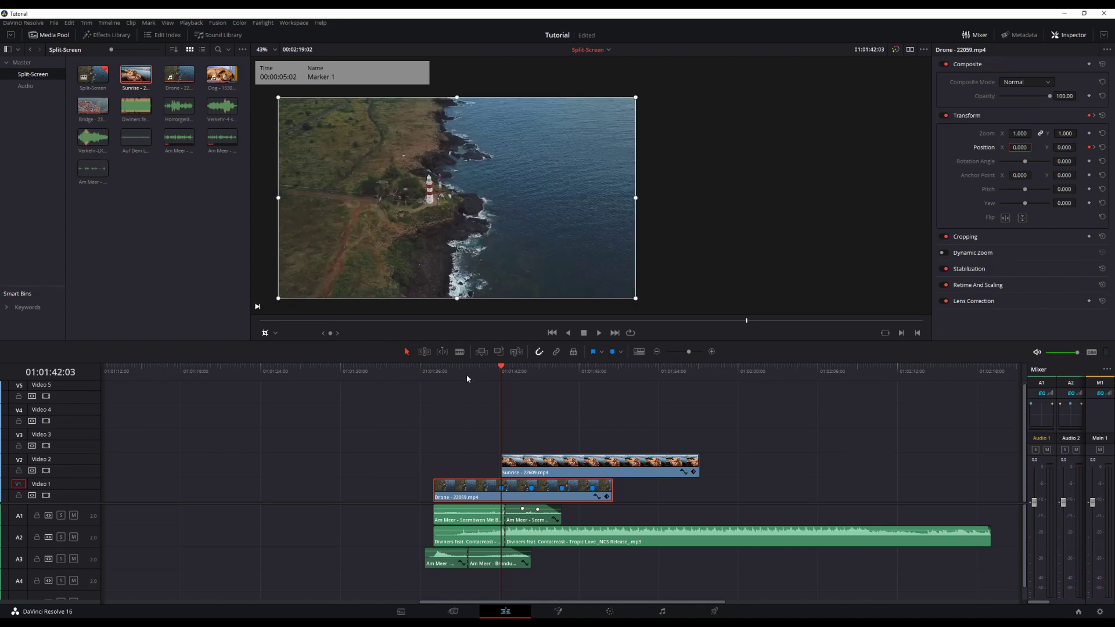
left_click(478, 374)
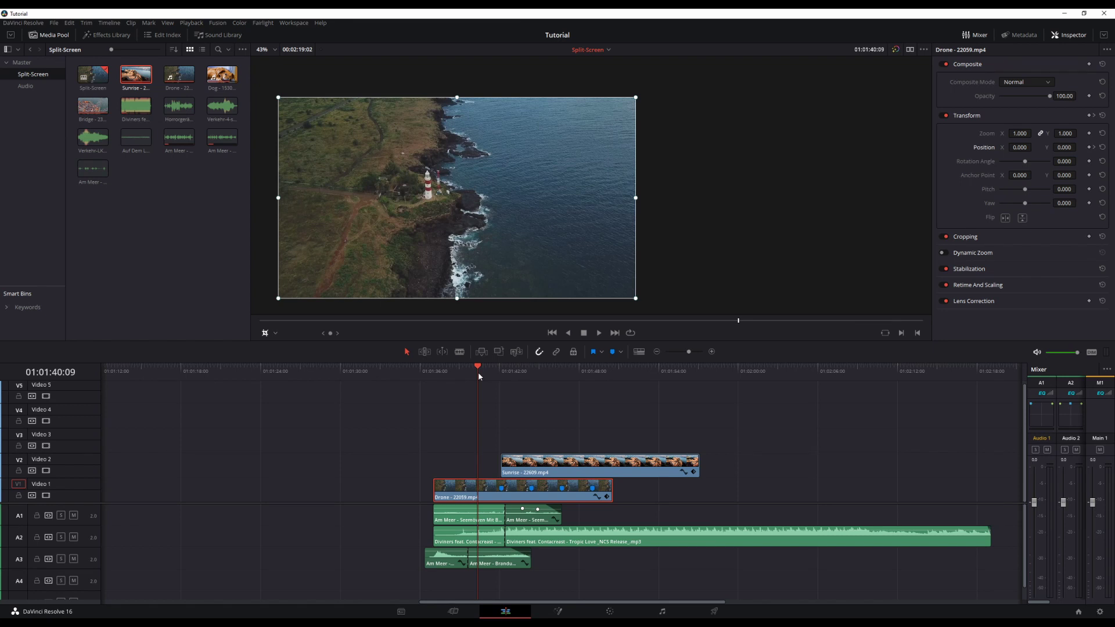
key("space")
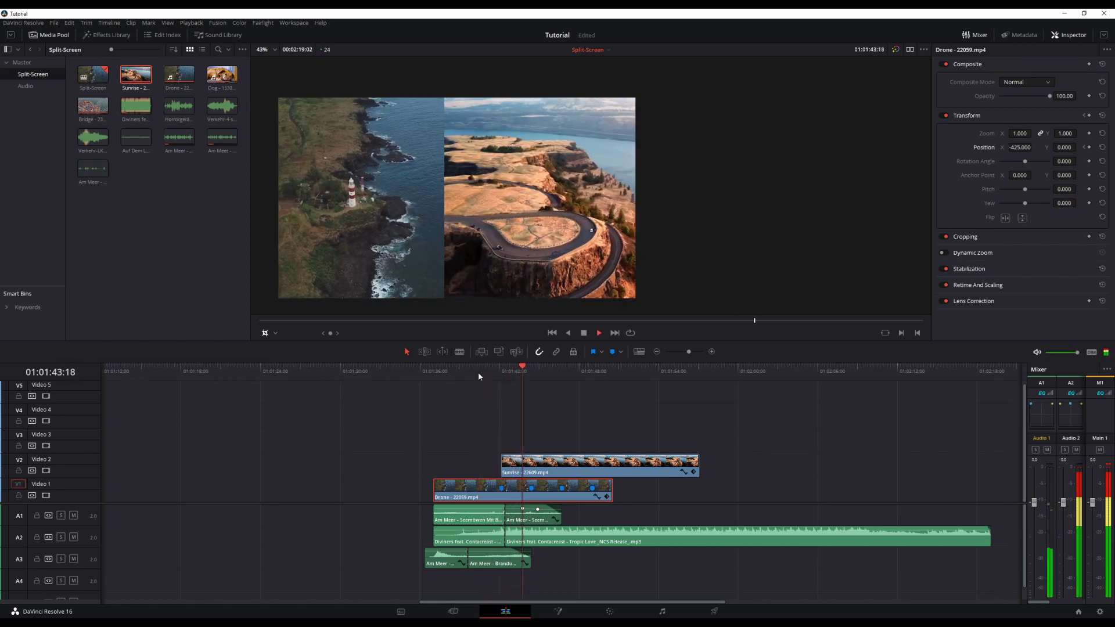
left_click(583, 332)
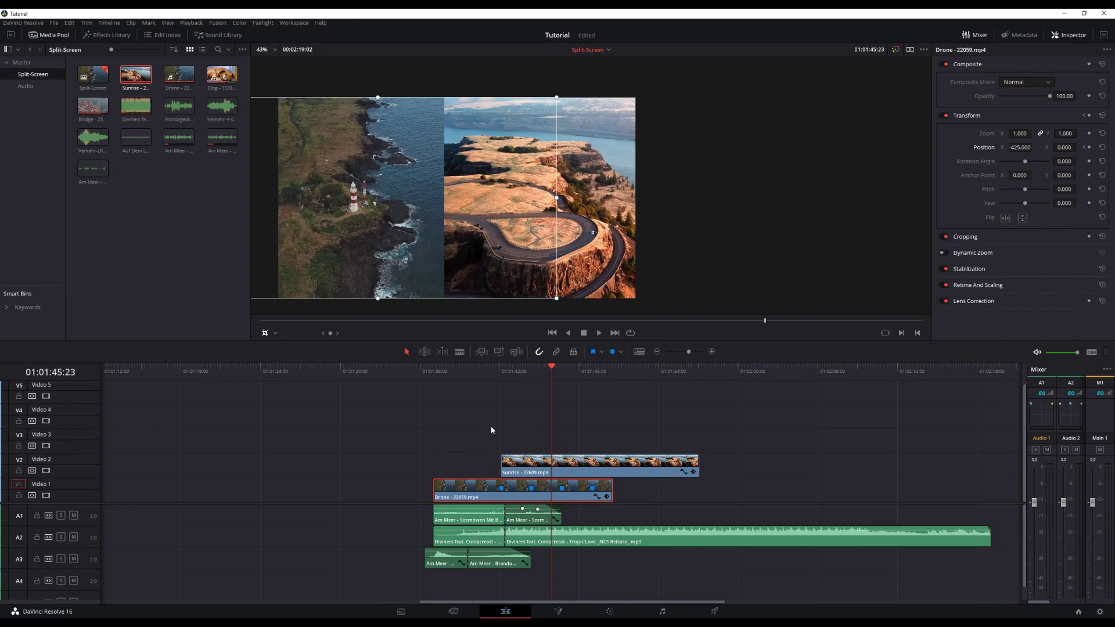
left_click(434, 374)
key("space")
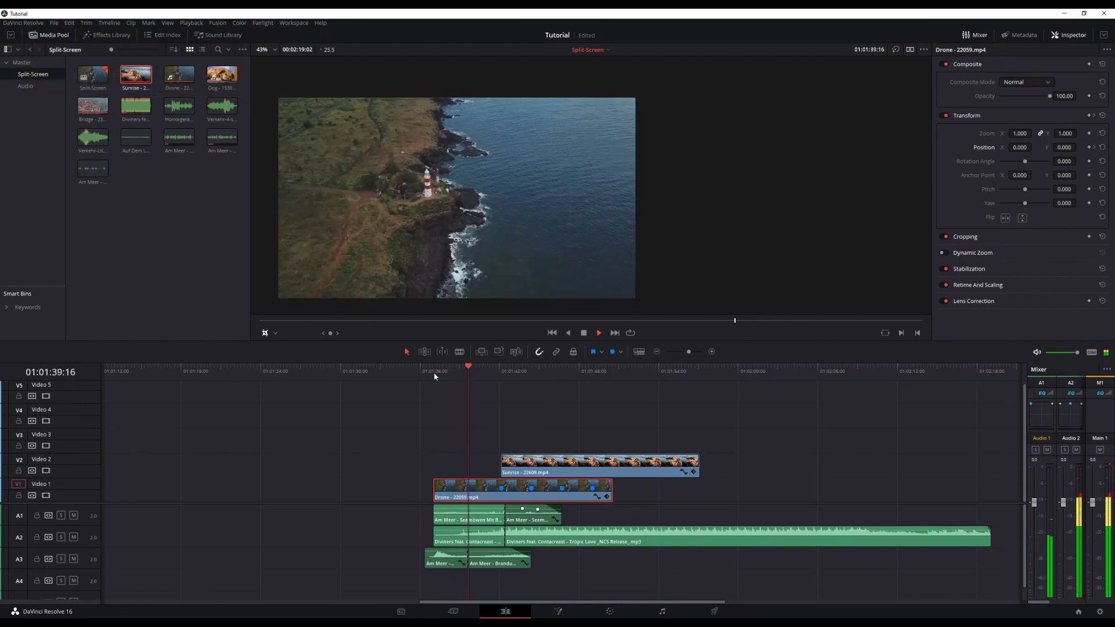
key("space")
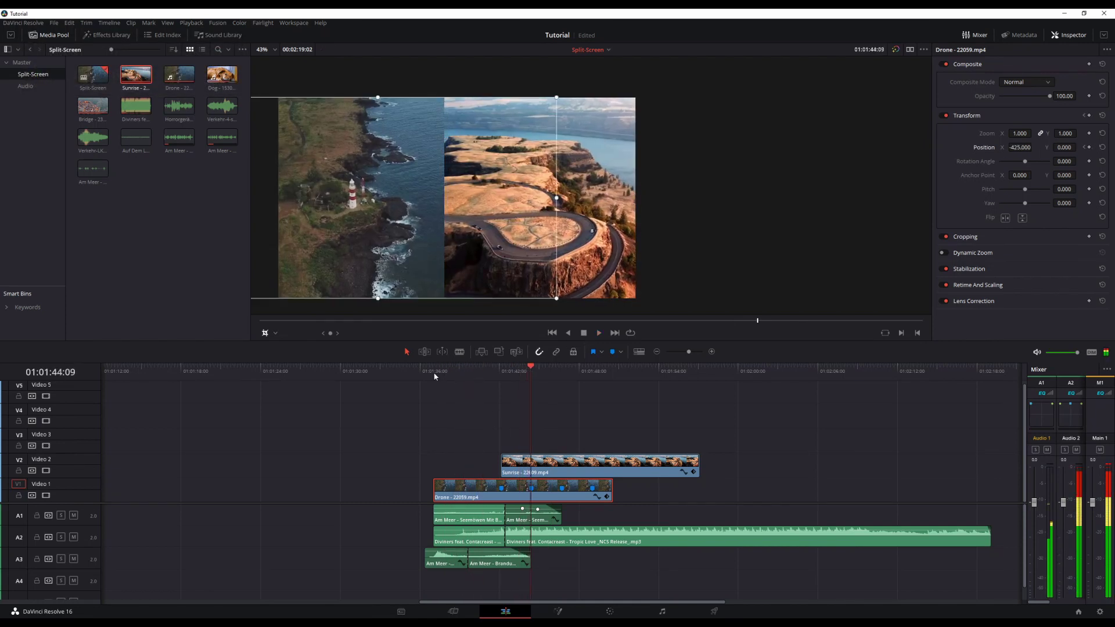